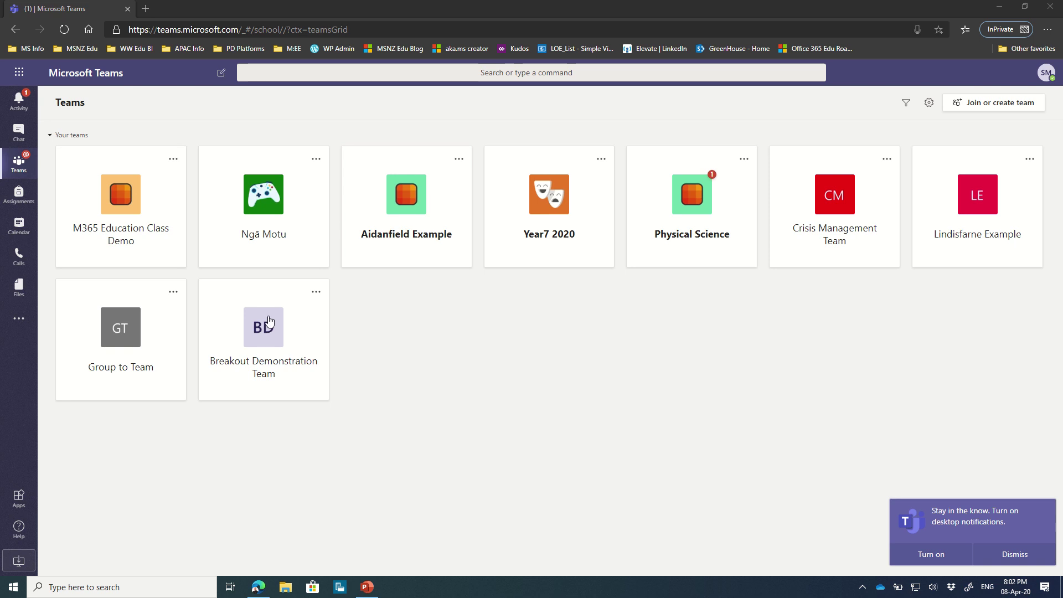
Open the Breakout Demonstration Team, and join the Breakout Room Demonstration meeting from the calendar with the microphone muted
left_click(280, 334)
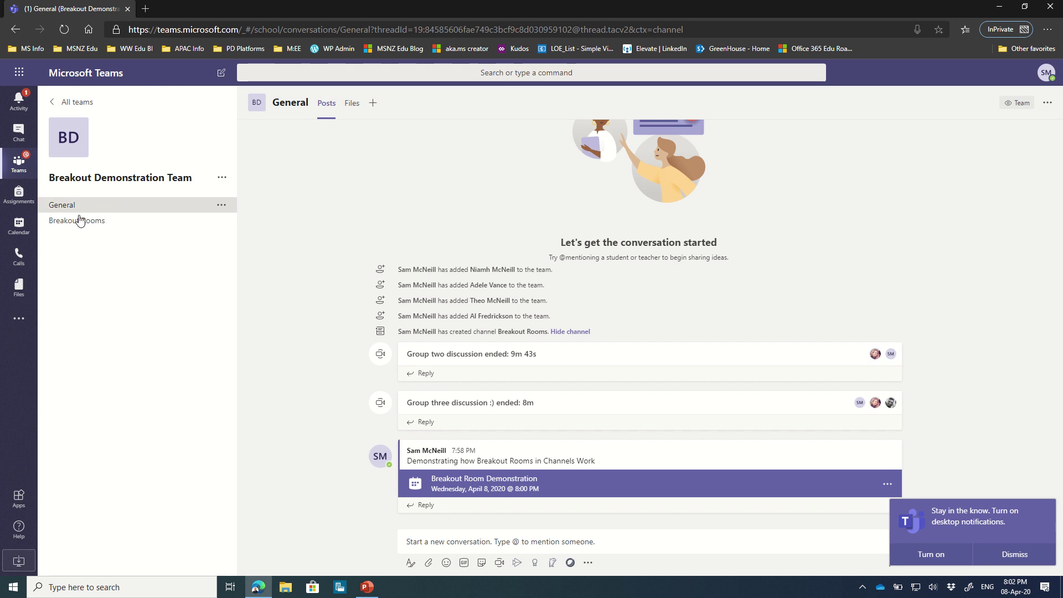
left_click(20, 228)
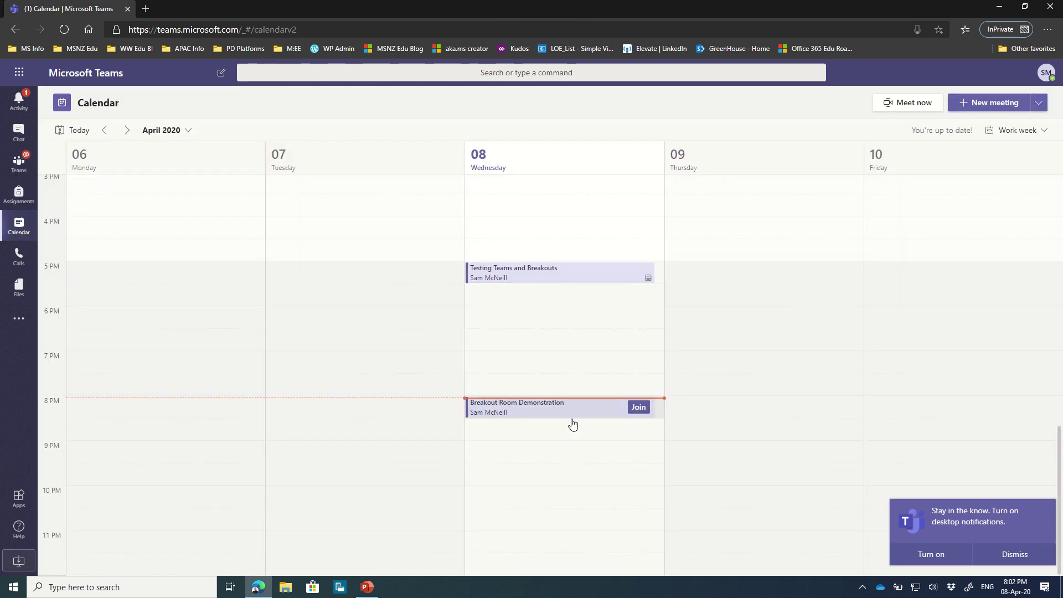
left_click(636, 408)
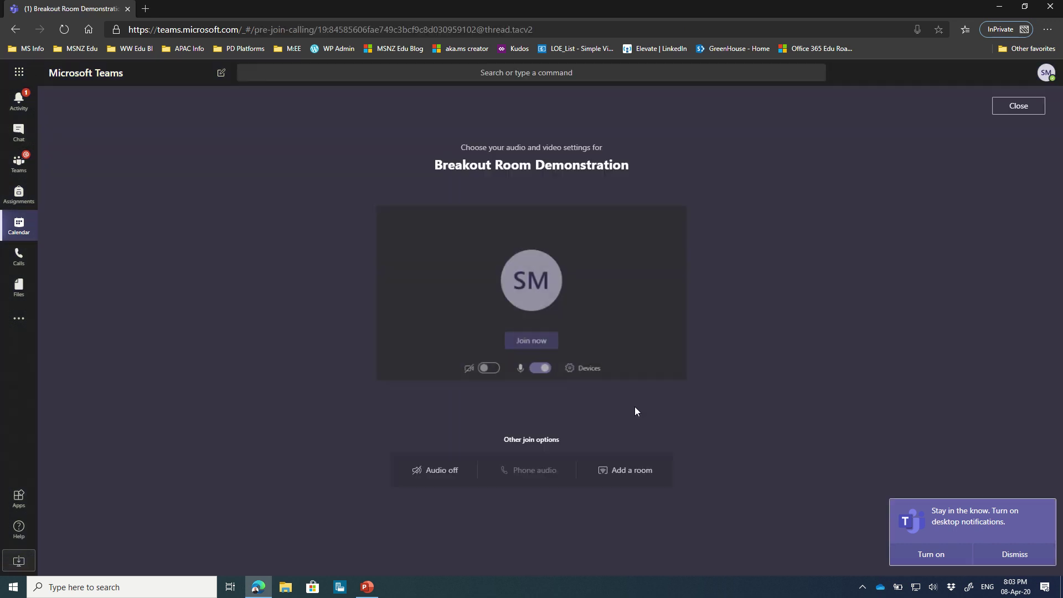
left_click(538, 369)
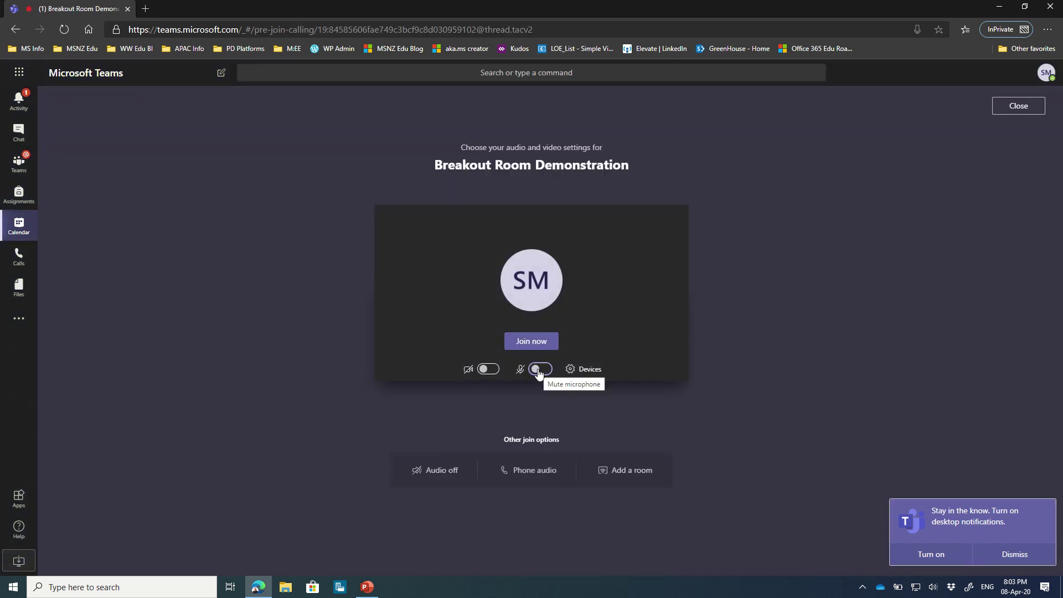
left_click(530, 342)
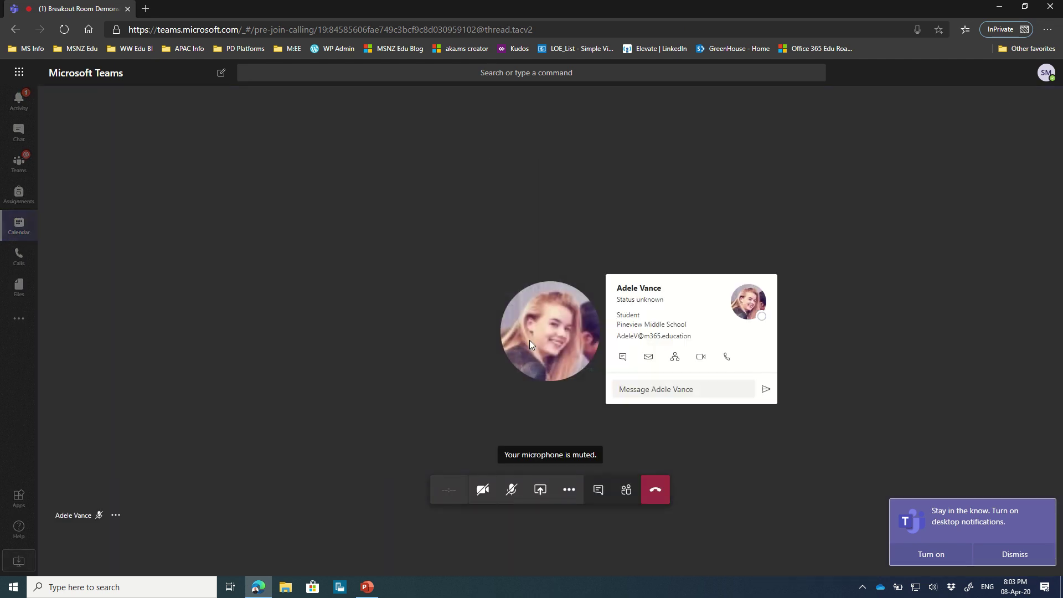
Send a short greeting to the other participant in the meeting chat
left_click(598, 490)
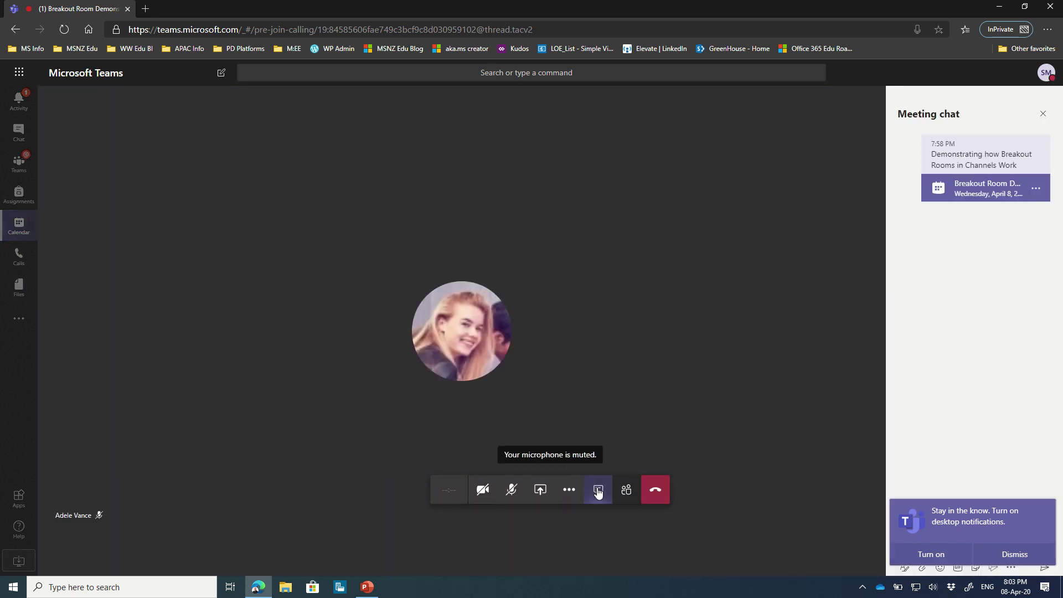
left_click(999, 555)
left_click(969, 546)
type("Hi Adele!")
key("Return")
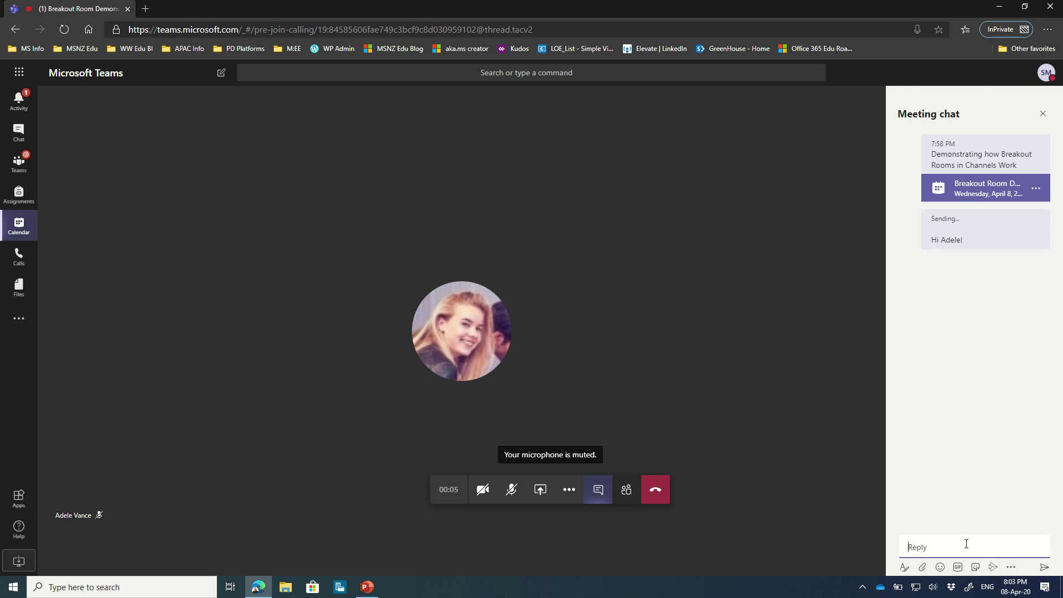
Briefly unmute the microphone to speak in the meeting, and show the list of participants
left_click(511, 490)
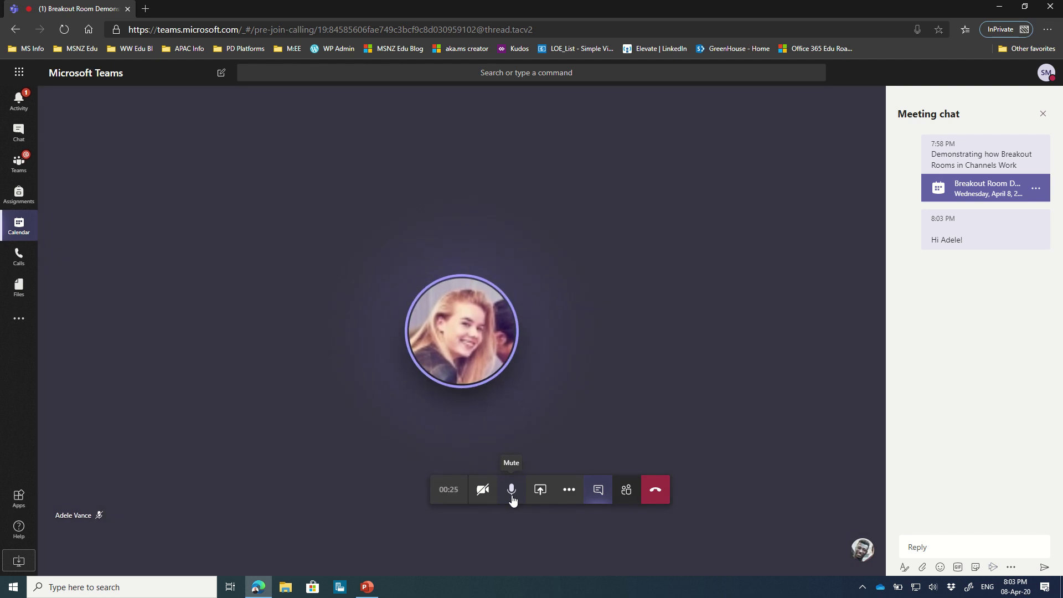
left_click(511, 495)
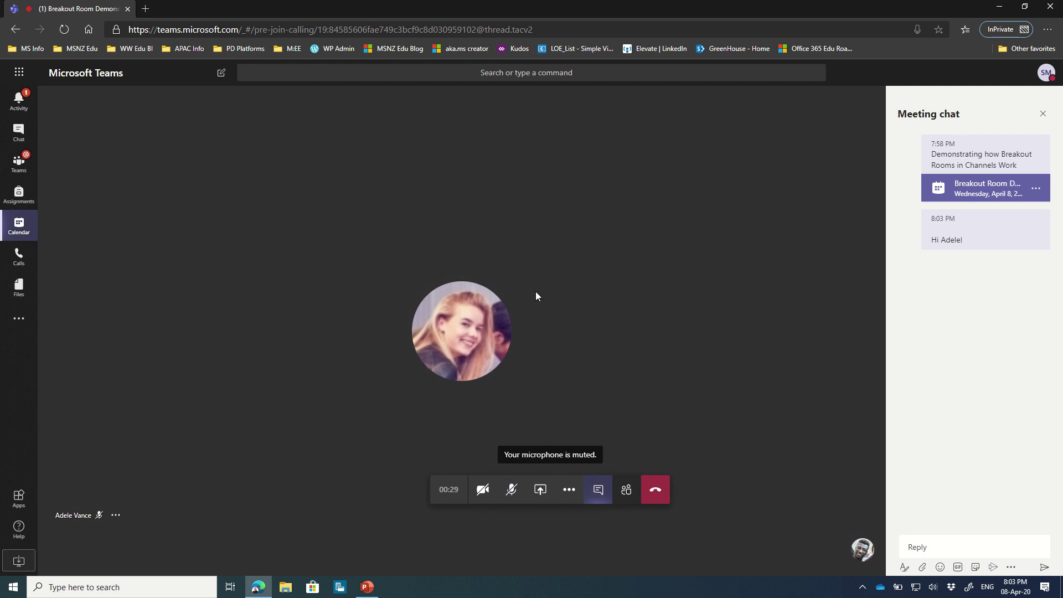
left_click(626, 498)
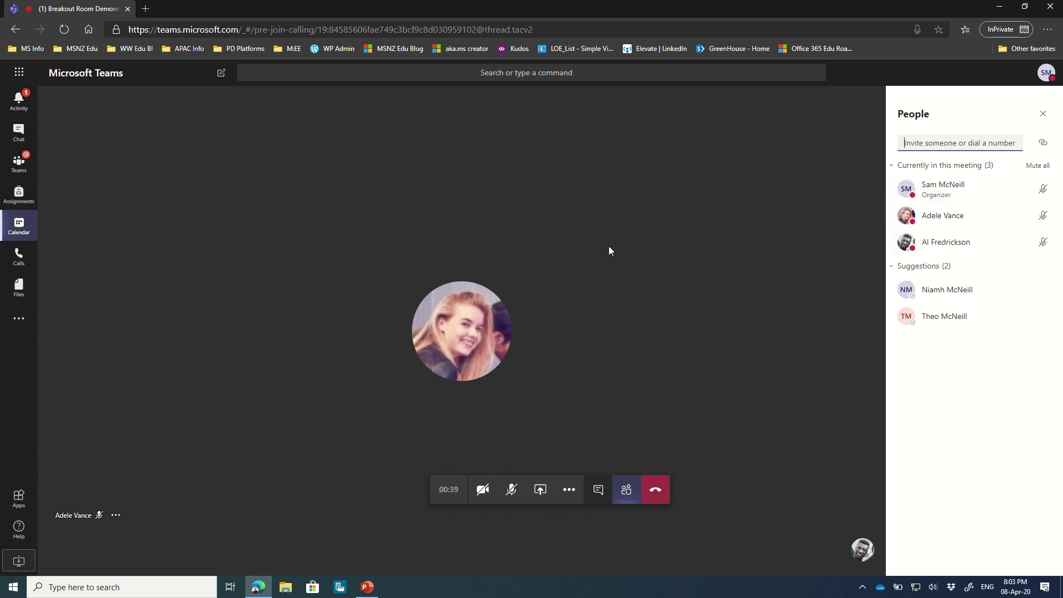
Check the meeting's attendees in the General channel, and open an instant meeting setup in the Breakout Rooms channel
left_click(19, 162)
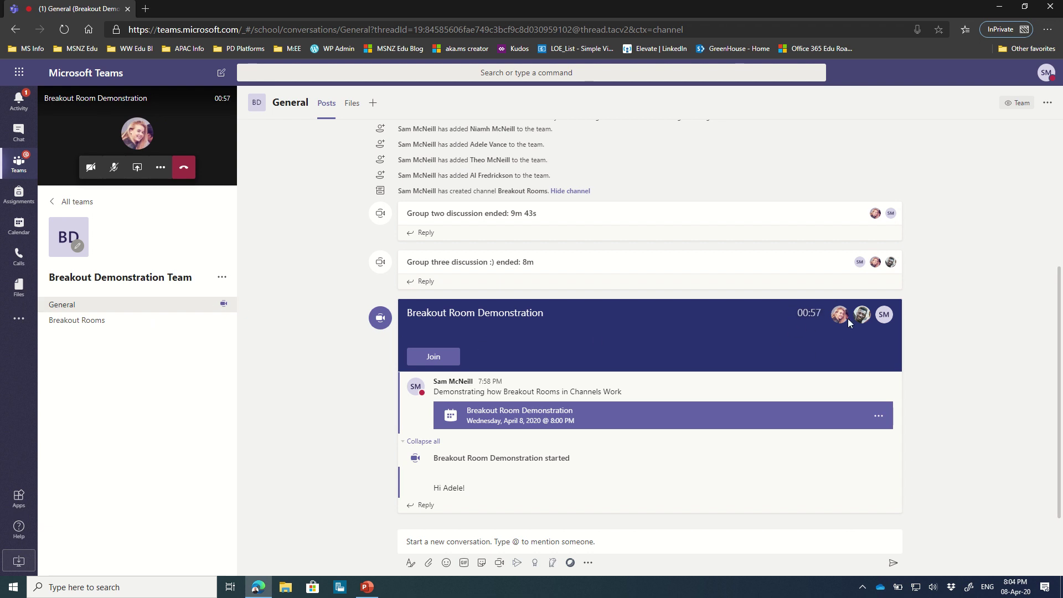
mouse_move(839, 316)
left_click(96, 330)
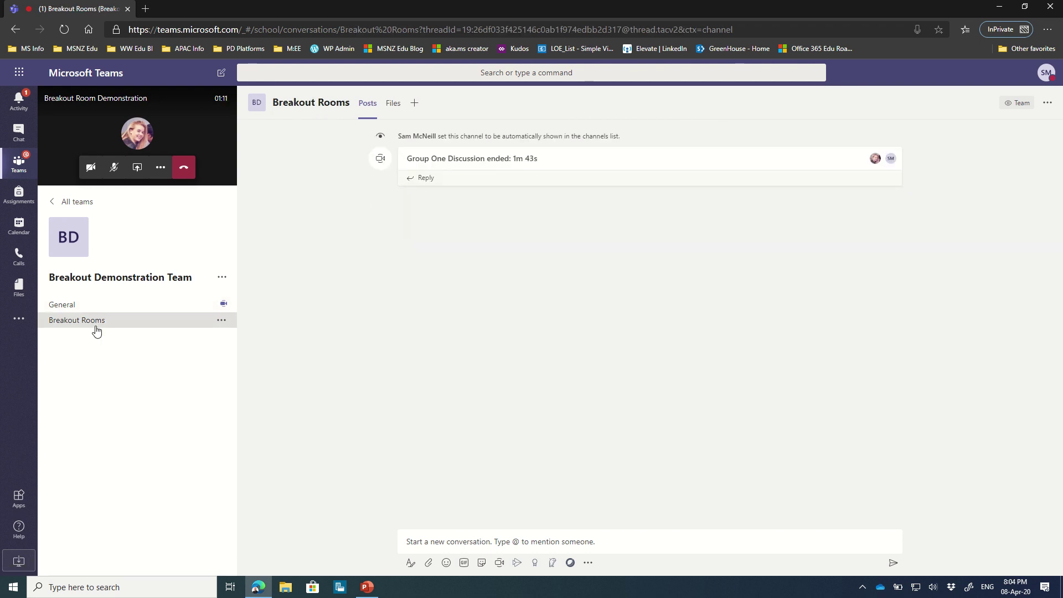
left_click(500, 562)
left_click(608, 555)
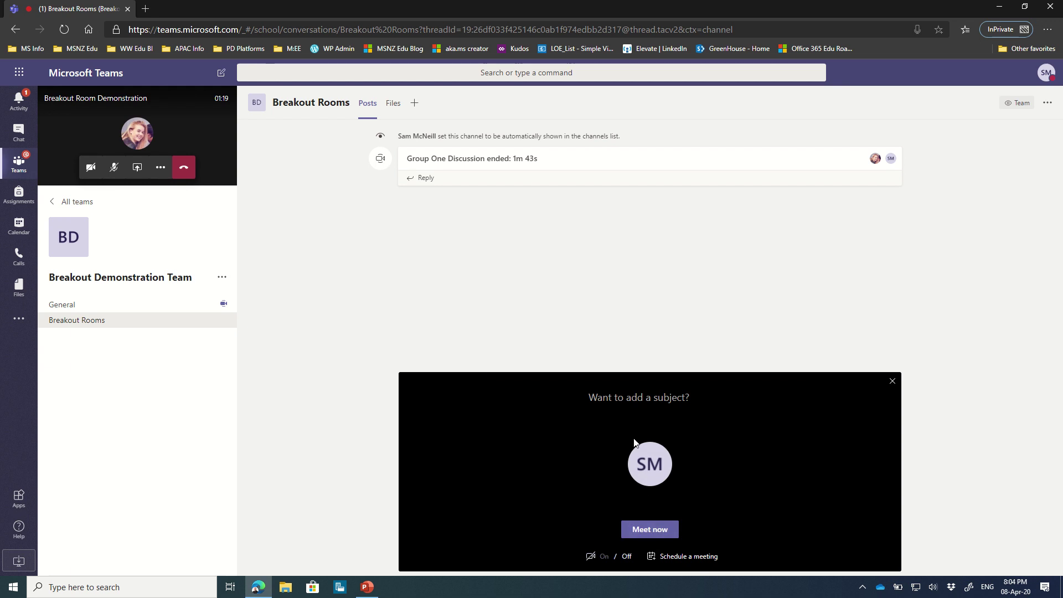
Start the instant meeting with the subject "Group 1 Discussion Breakout" and mute the microphone in it
left_click(629, 389)
type("Group !")
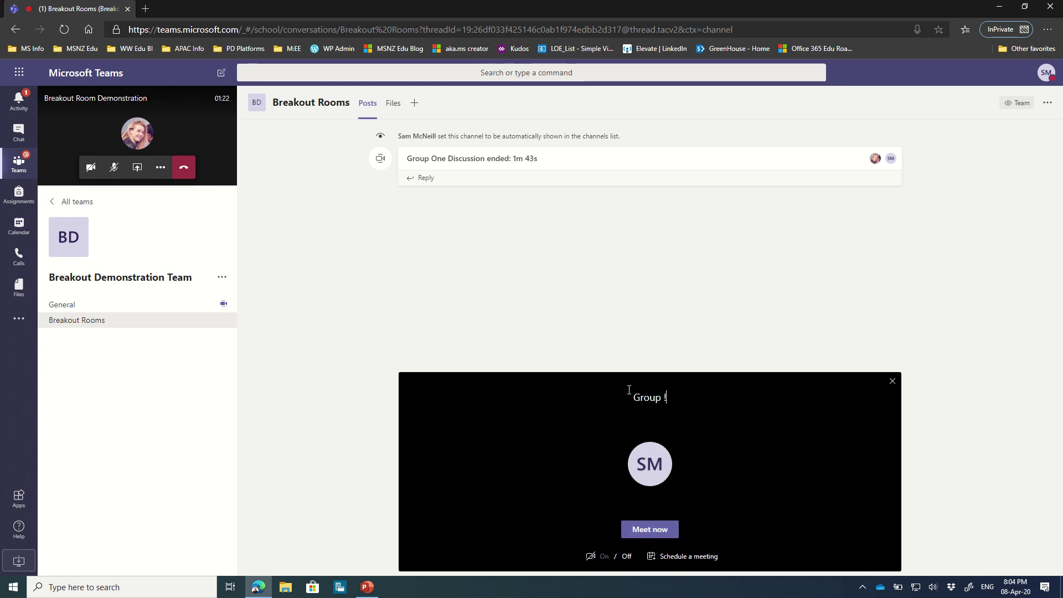
key("BackSpace")
type("1 E")
key("BackSpace")
type("D")
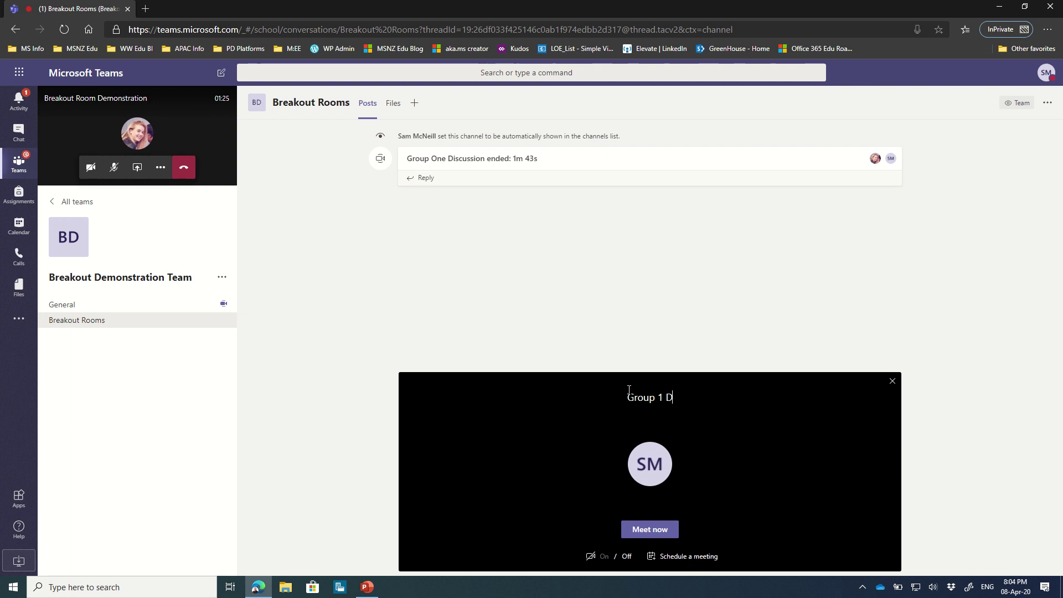
type("iscussion Breakout")
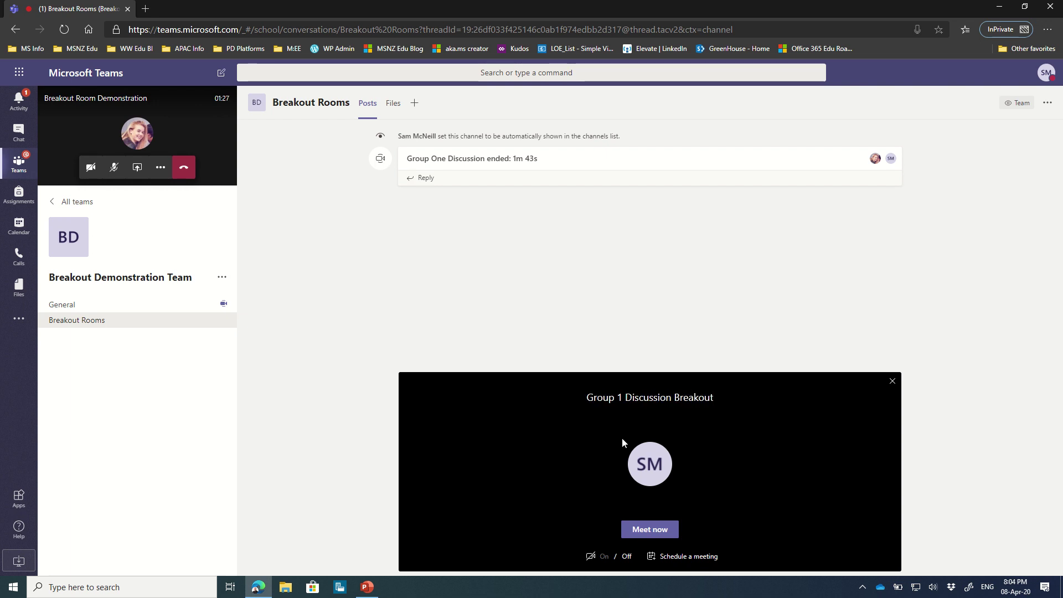
left_click(642, 528)
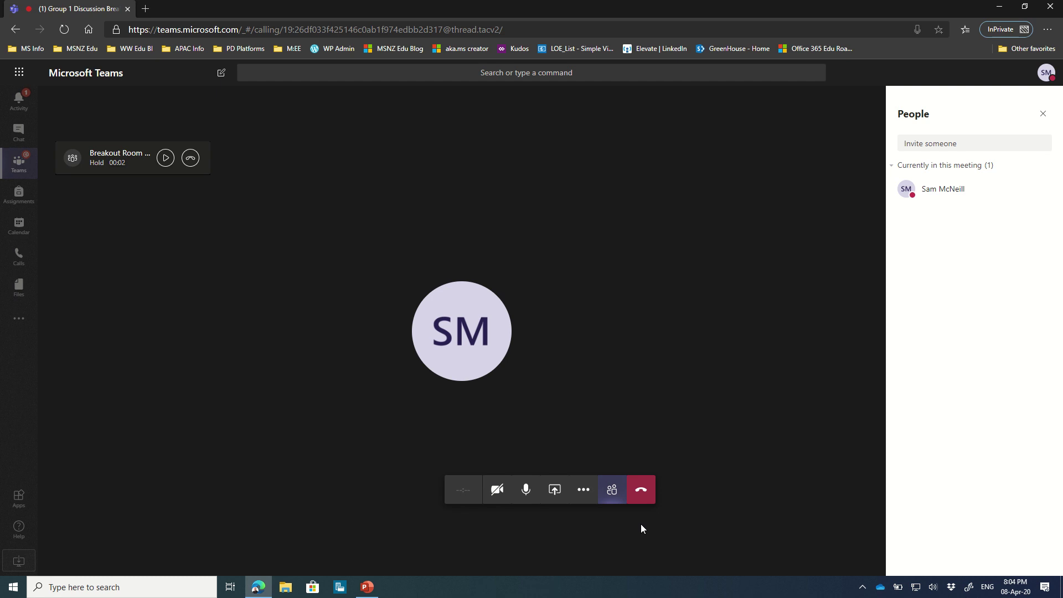
left_click(526, 497)
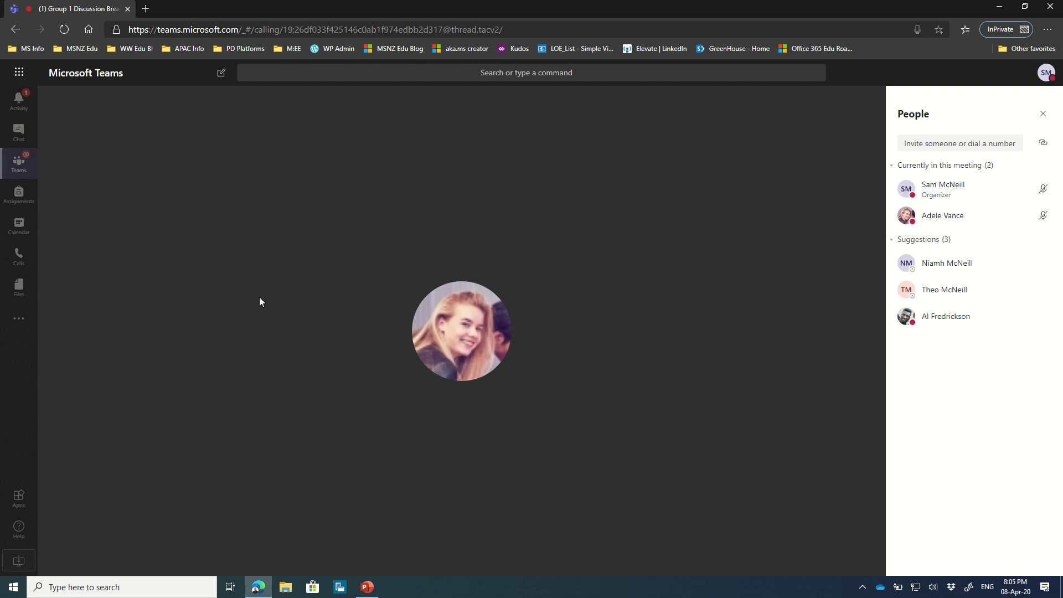
Review the ongoing meeting posts and their attendees in the General and Breakout Rooms channels
mouse_move(444, 273)
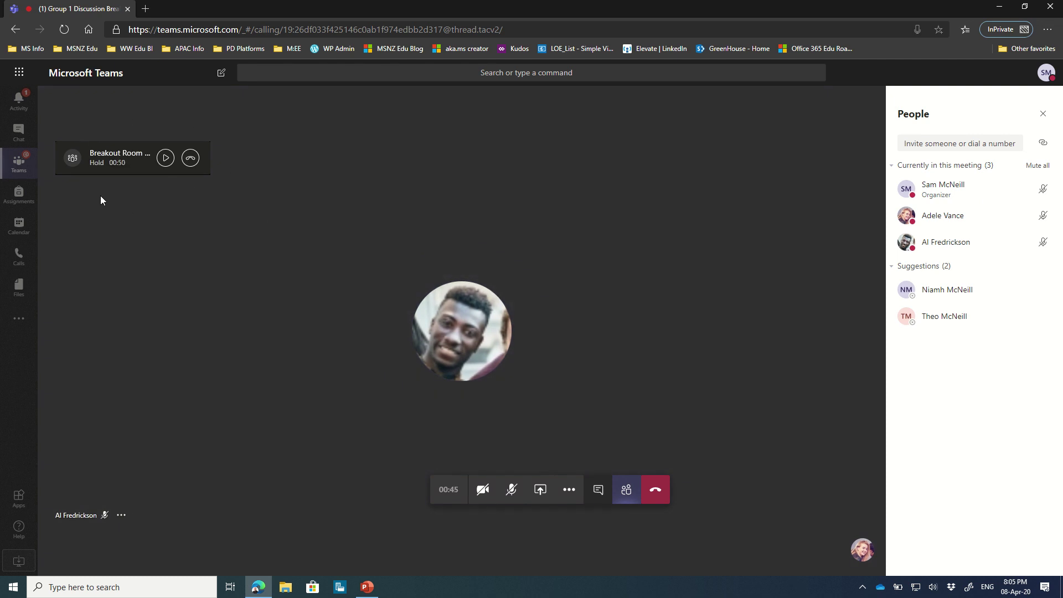
left_click(30, 165)
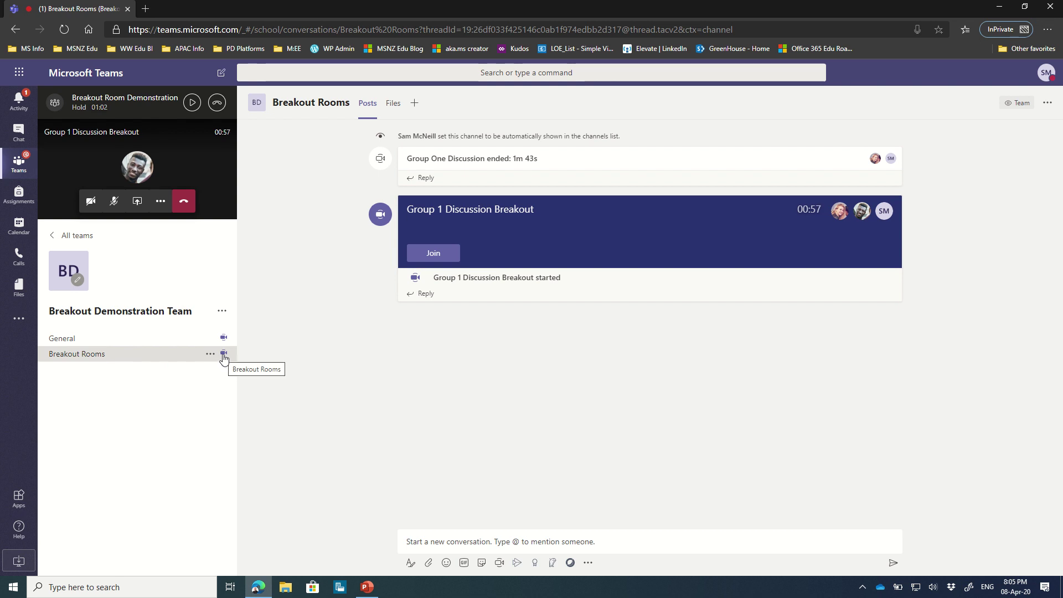
left_click(163, 346)
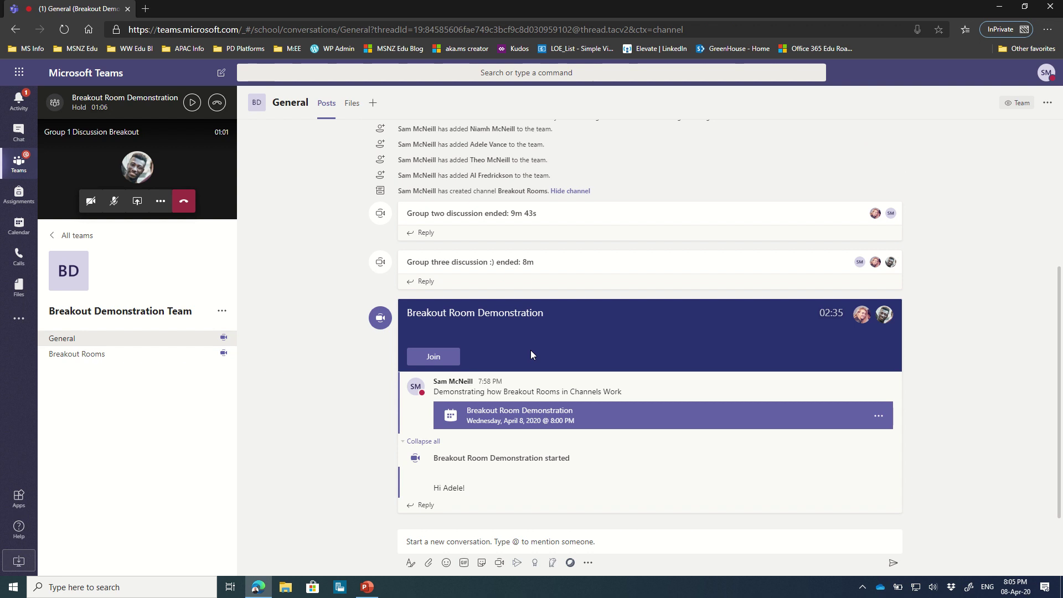
mouse_move(859, 317)
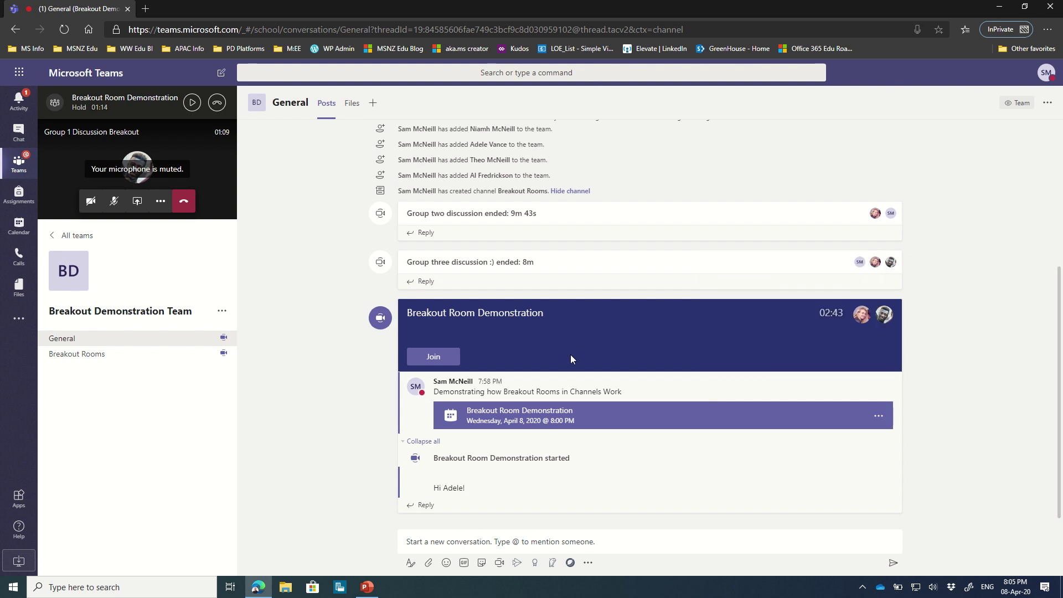
left_click(114, 357)
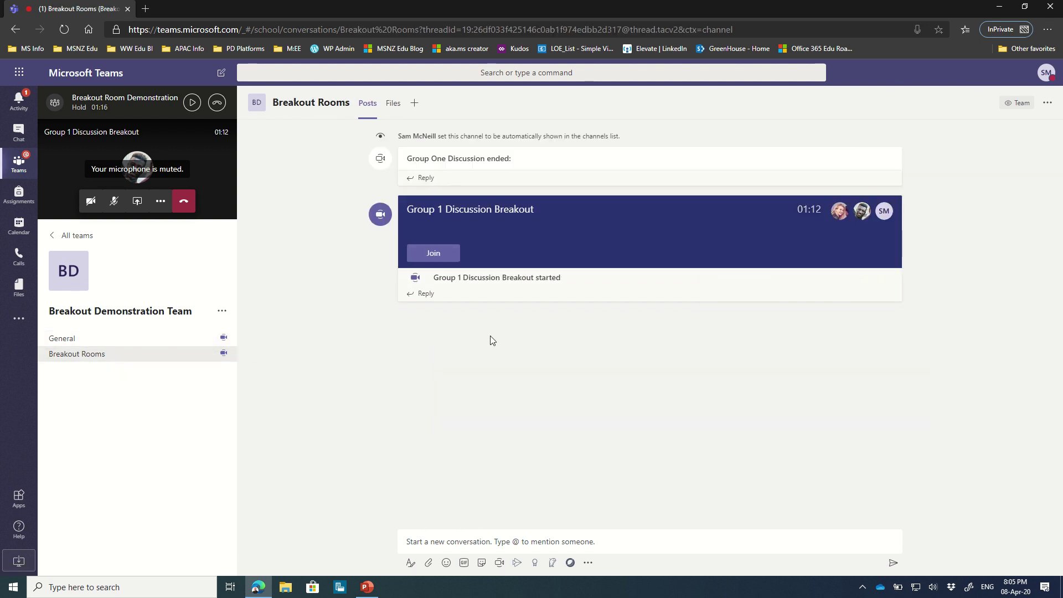
Check who is attending Group 1 Discussion Breakout on its channel post and in the call's participant list
mouse_move(836, 221)
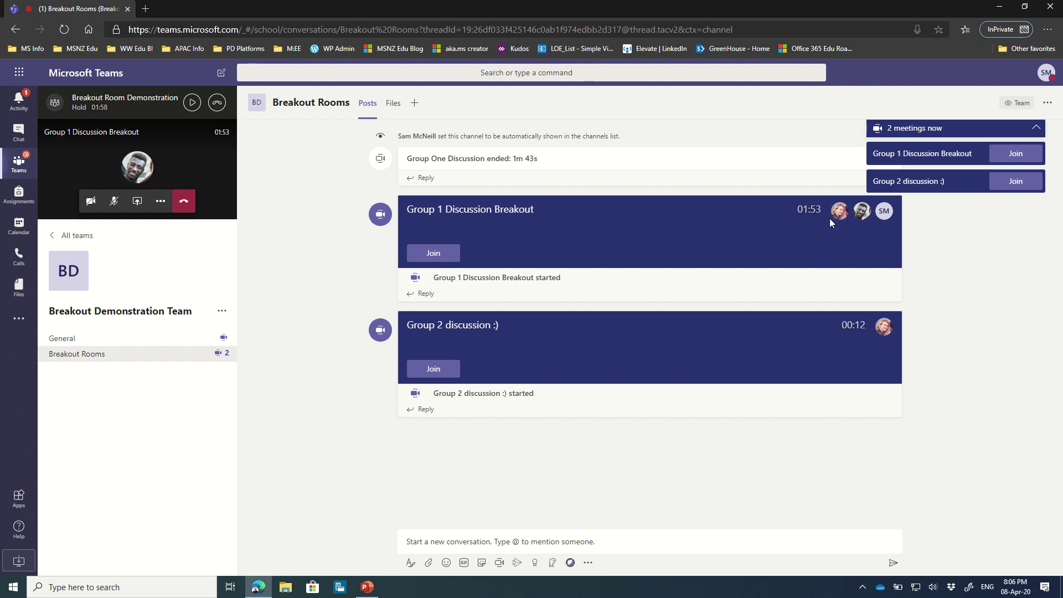
mouse_move(840, 216)
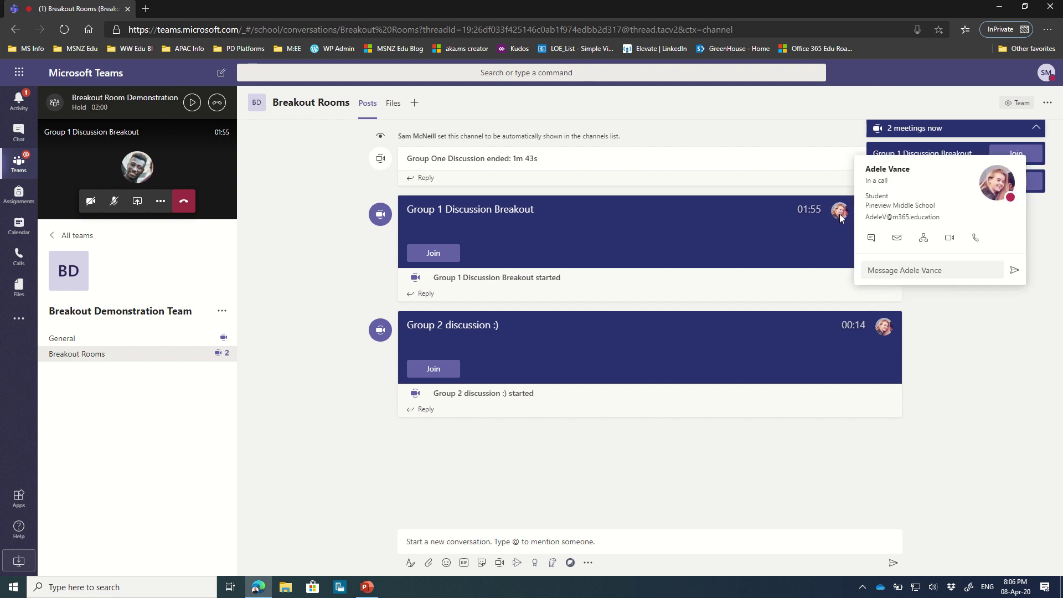
left_click(199, 175)
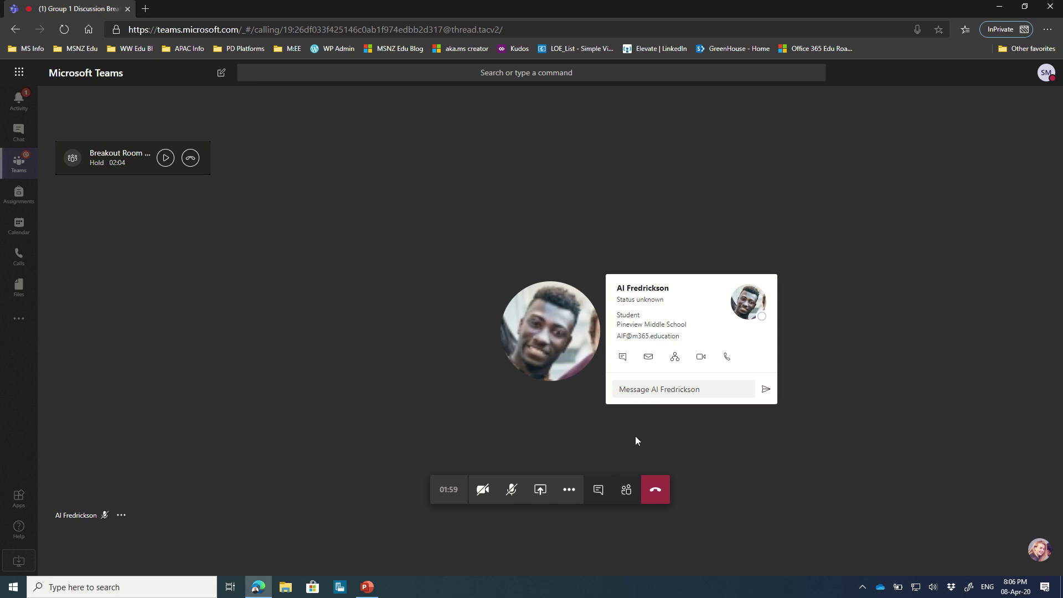
left_click(625, 490)
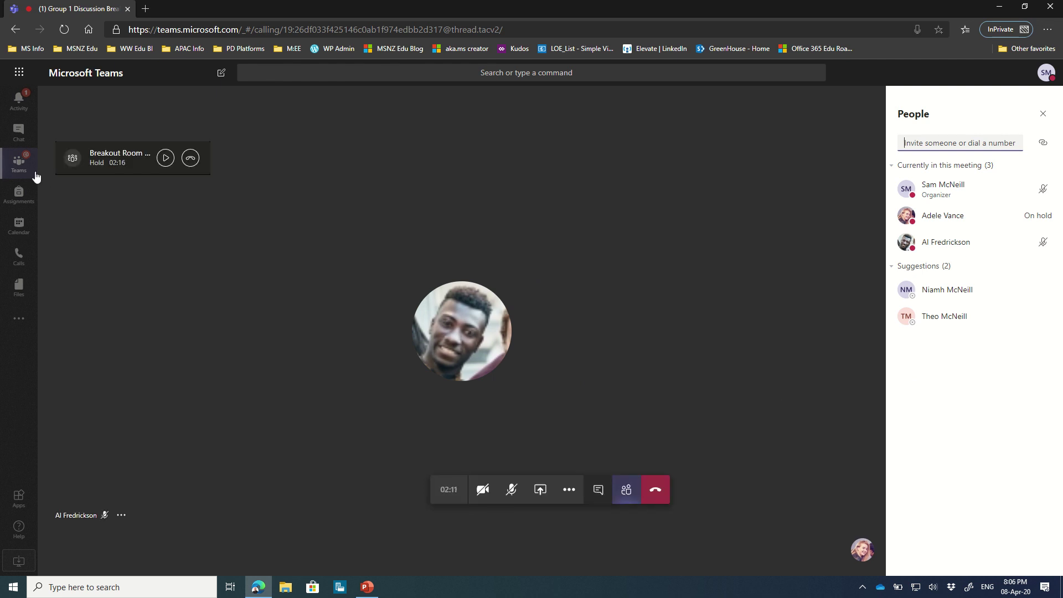
Join the "Group 2 discussion :)" meeting from the Breakout Rooms channel with the microphone muted
left_click(21, 162)
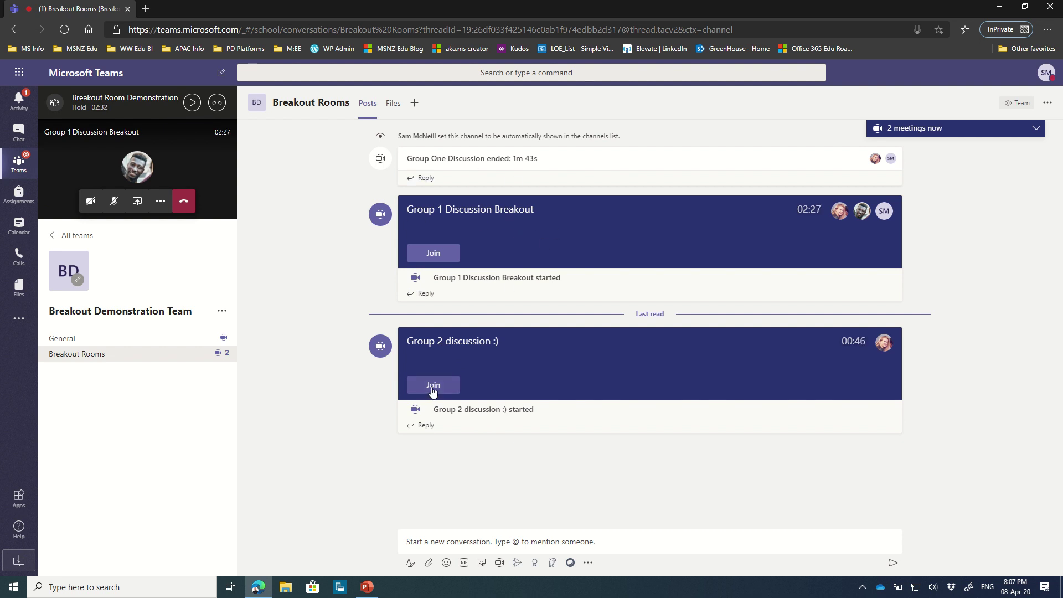
left_click(433, 385)
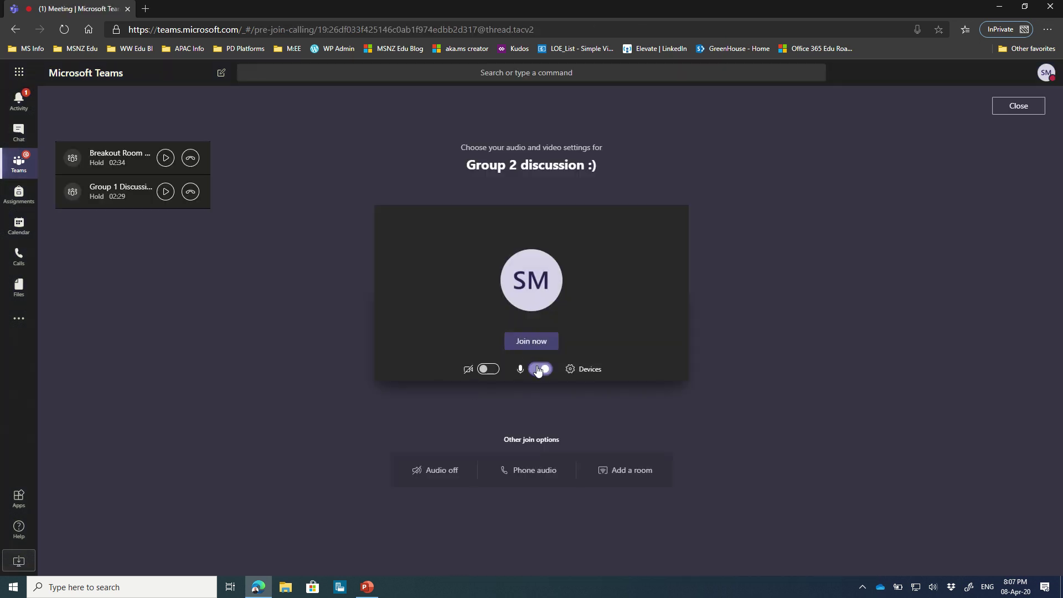
left_click(540, 368)
left_click(526, 341)
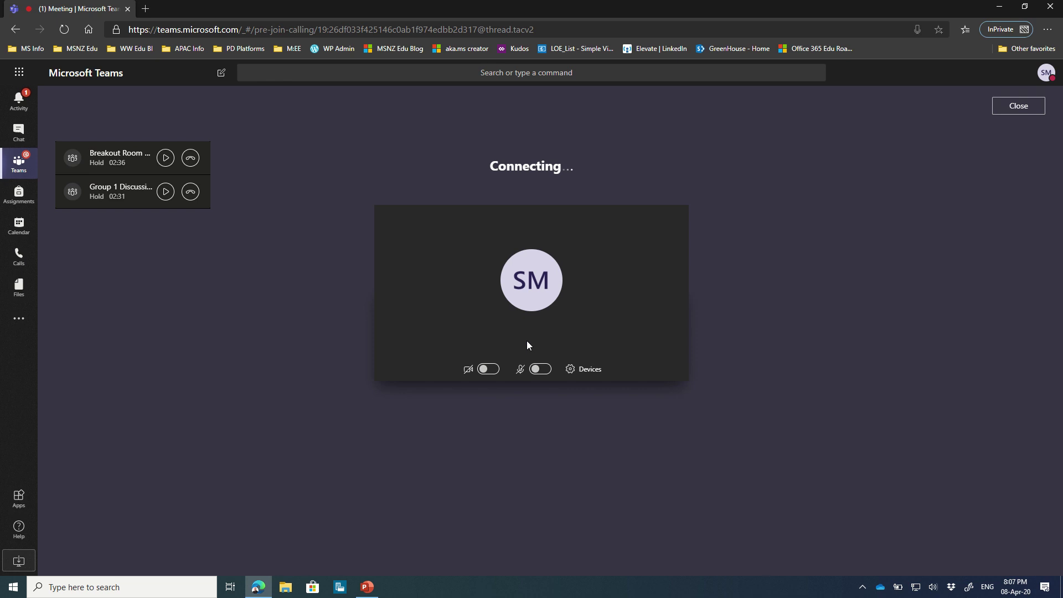
View the participant's shared screen in the Group 2 discussion and examine the call's participant list
mouse_move(526, 340)
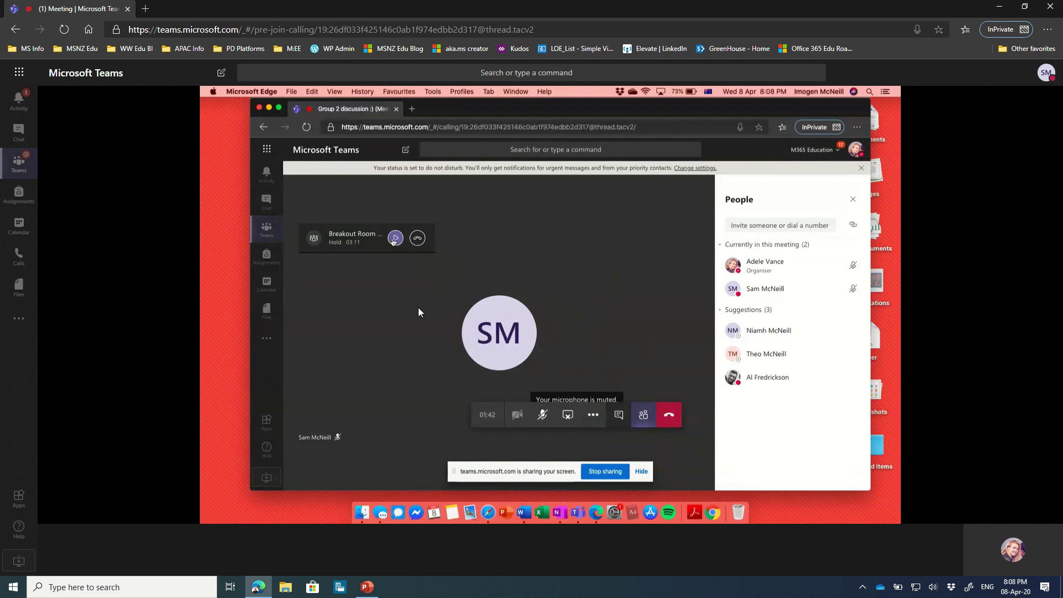
mouse_move(405, 317)
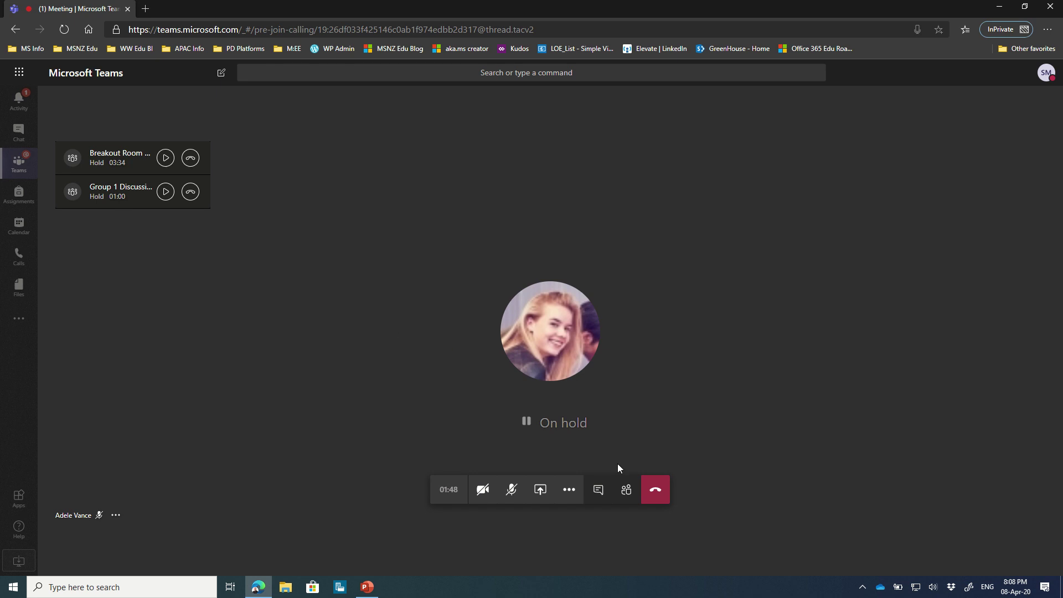
left_click(626, 489)
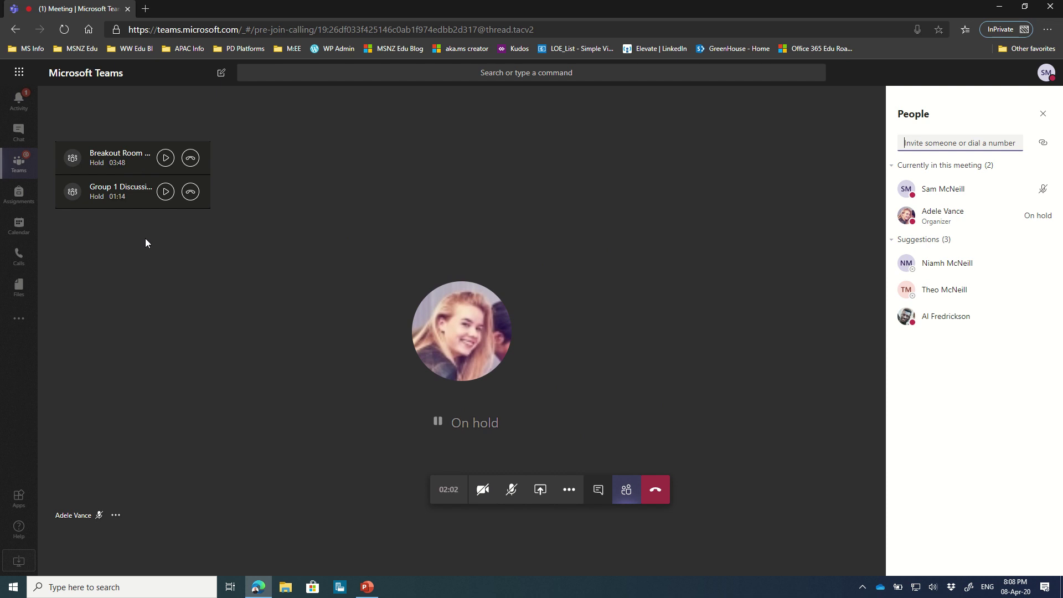
Return to the Breakout Rooms channel and resume the held Breakout Room Demonstration call
left_click(21, 168)
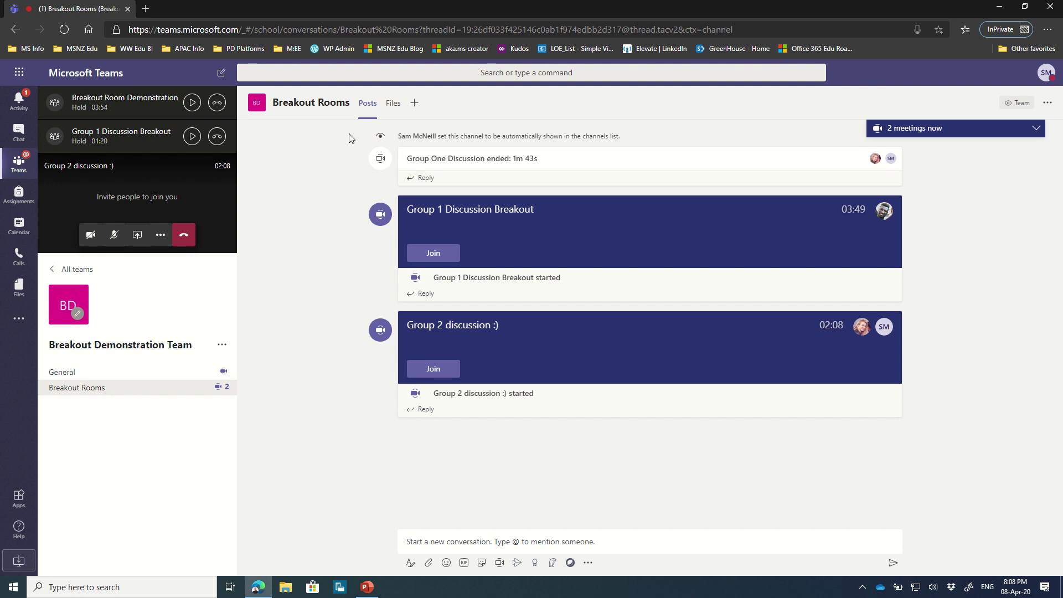
left_click(193, 102)
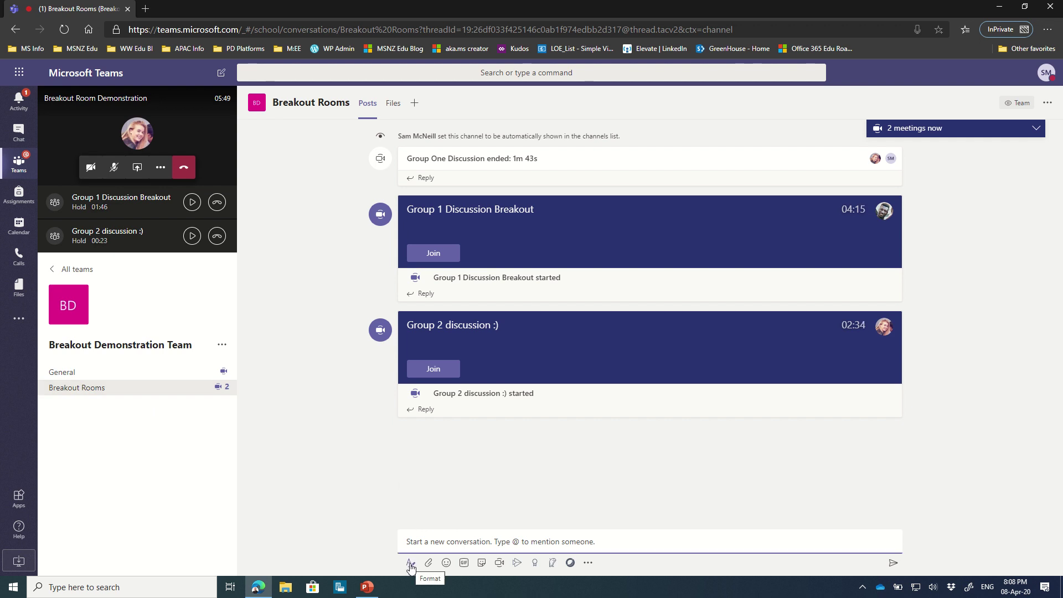
Start an announcement post in the Breakout Rooms channel with the headline "Return to main lesson please!"
left_click(410, 563)
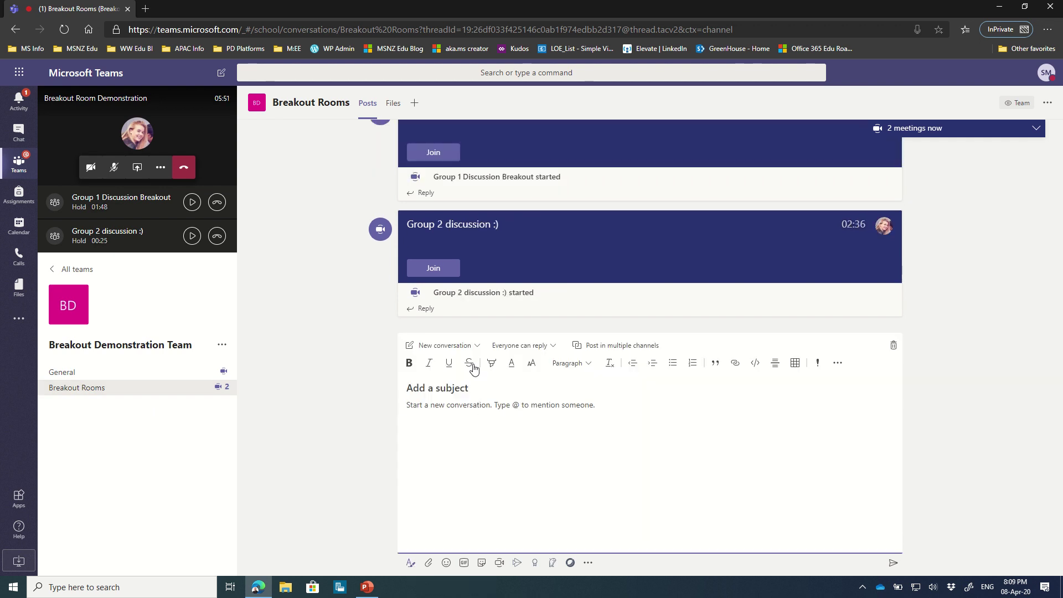
left_click(476, 346)
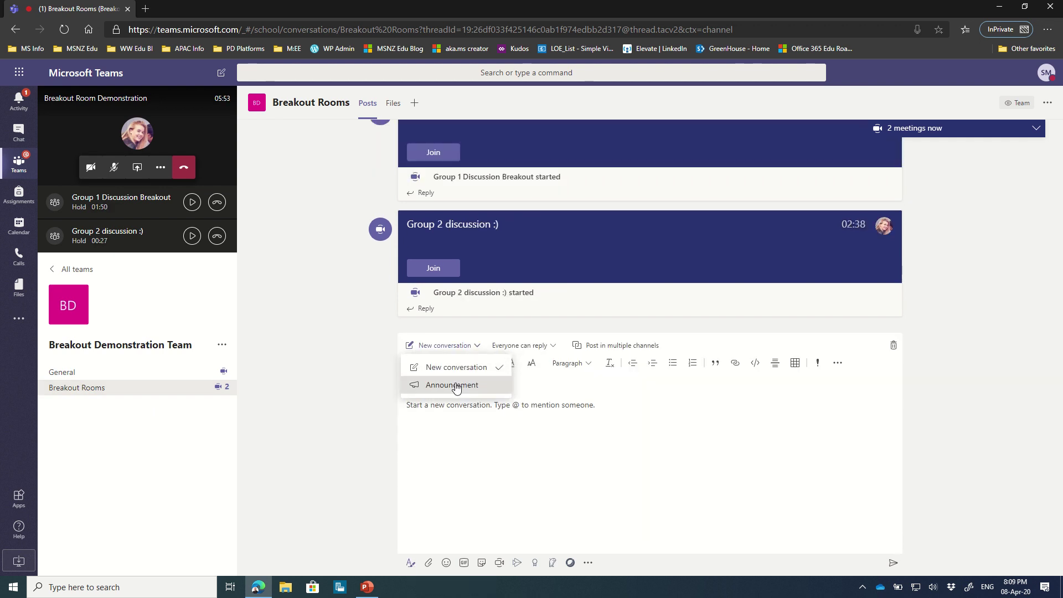
left_click(451, 384)
left_click(489, 343)
type("REtur")
key("BackSpace")
key("BackSpace")
key("BackSpace")
key("BackSpace")
type("eturn to main ")
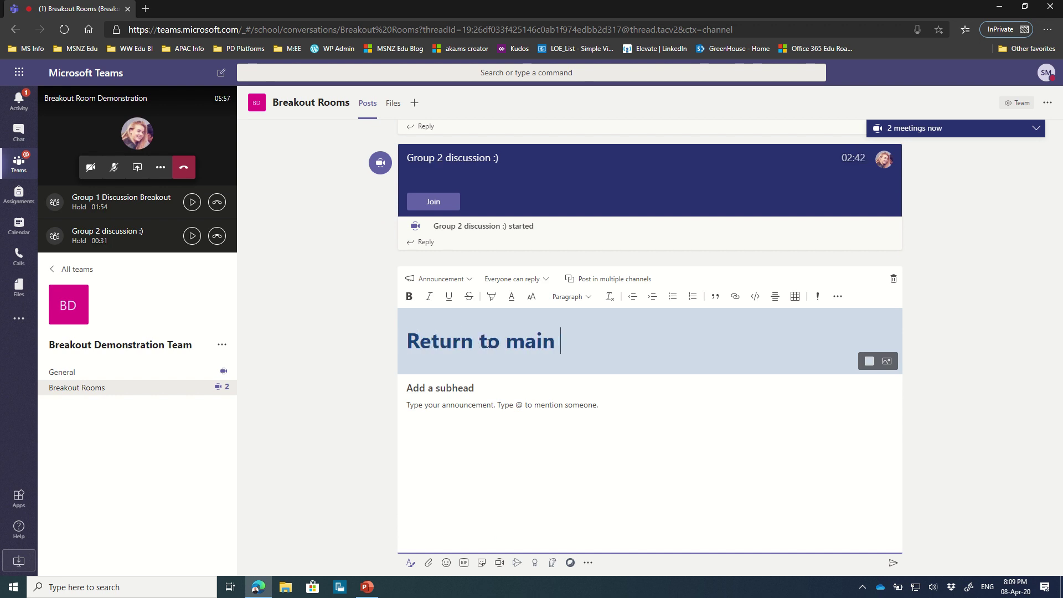
type("lesson please!")
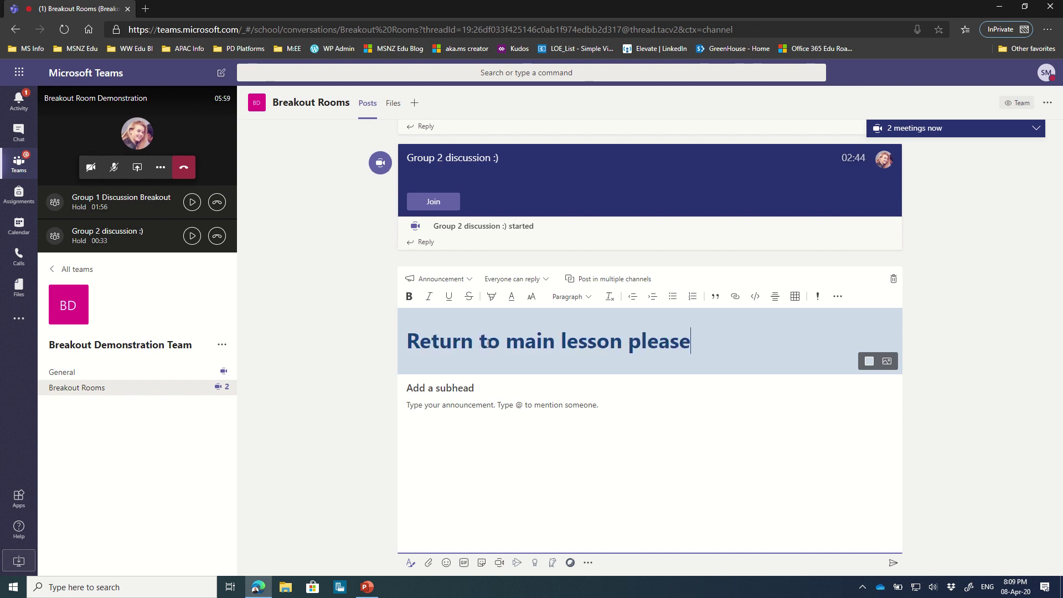
Give the announcement the subhead "you have five more minutes"
left_click(429, 388)
type("you have fiv")
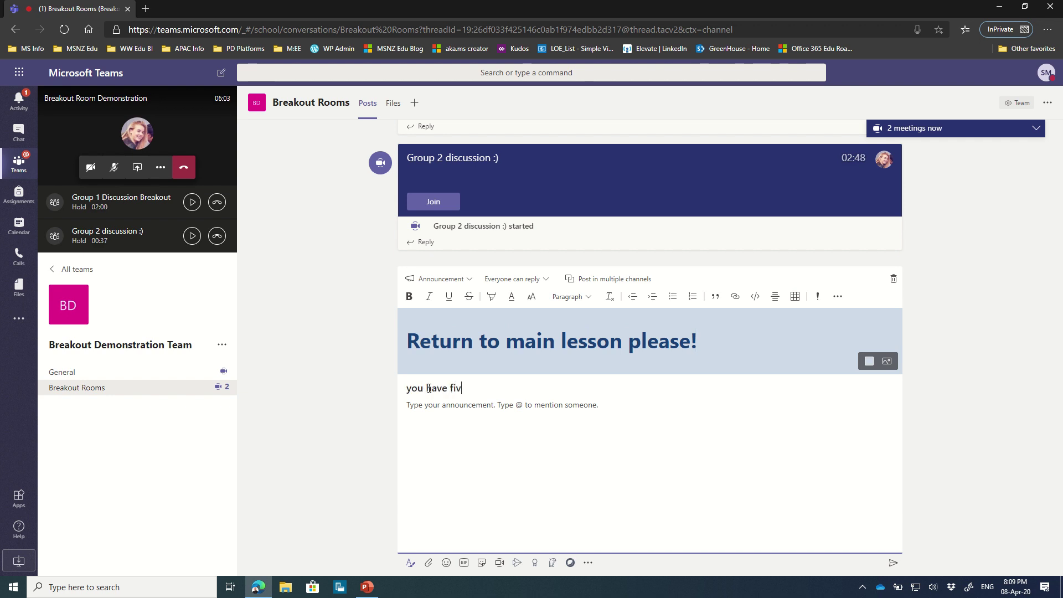
type("e more minutes")
left_click_drag(427, 388, 447, 388)
Mention the two participants in the announcement body, followed by the message "please come back to main lesson!"
left_click(434, 430)
type("@adele")
key("Return")
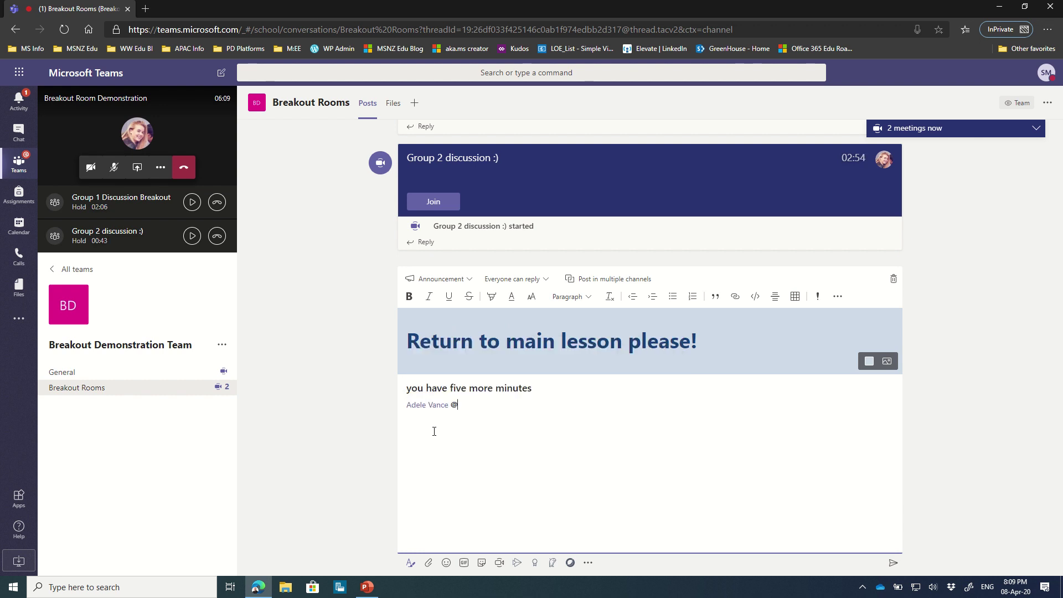
type("alf")
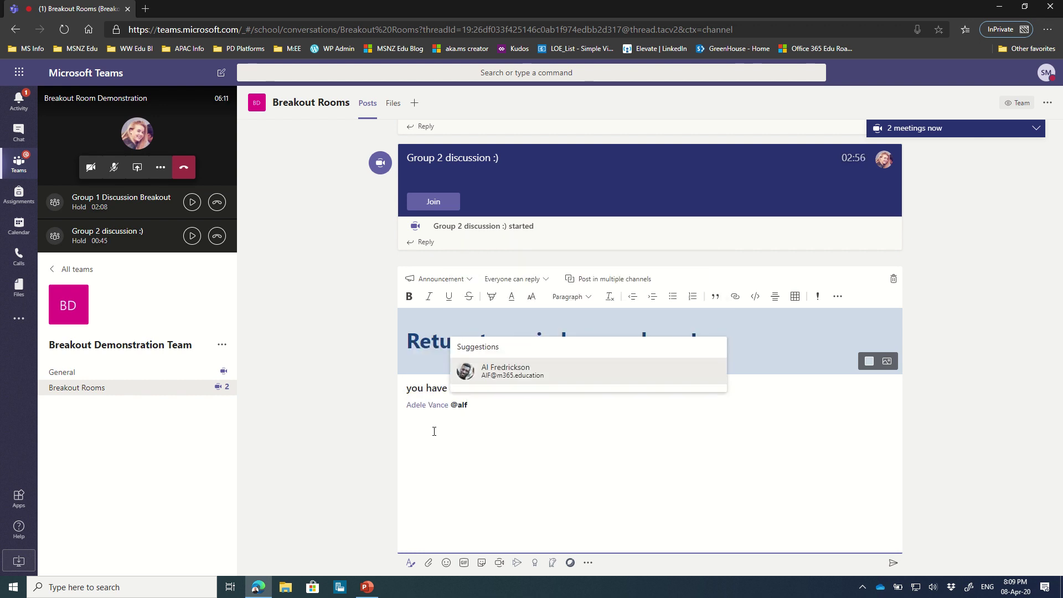
key("Return")
type("please come back to main lesson!")
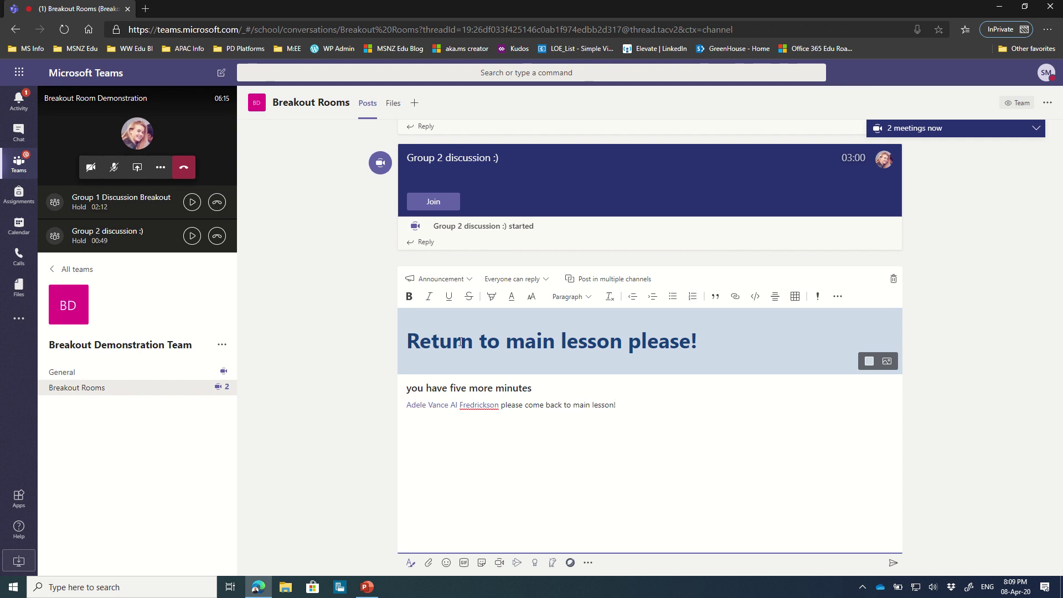
Add the General channels of Breakout Demonstration Team and Crisis Management Team as extra destinations for the announcement
left_click(609, 279)
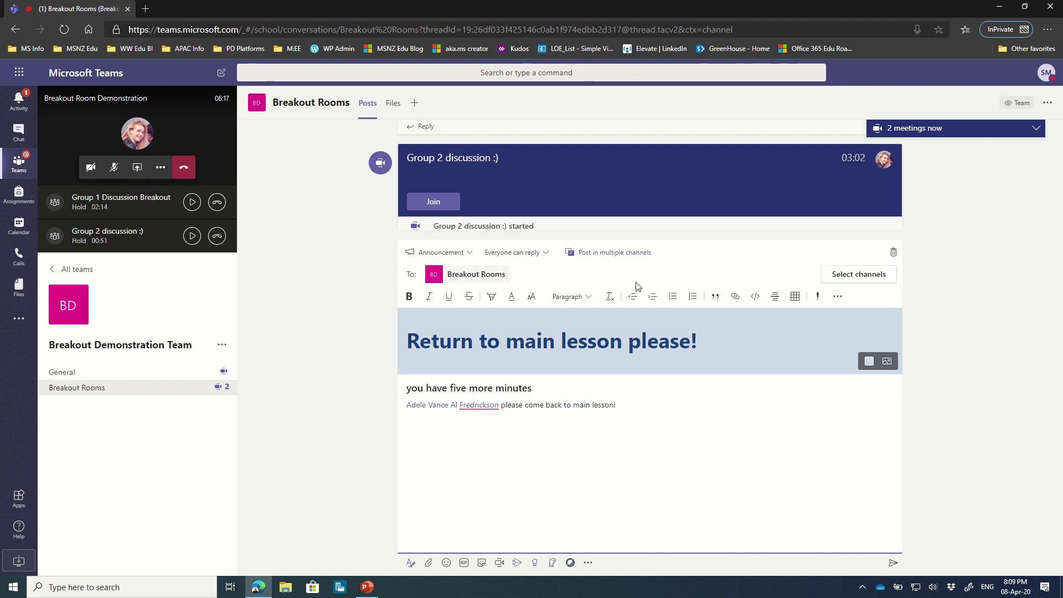
left_click(859, 274)
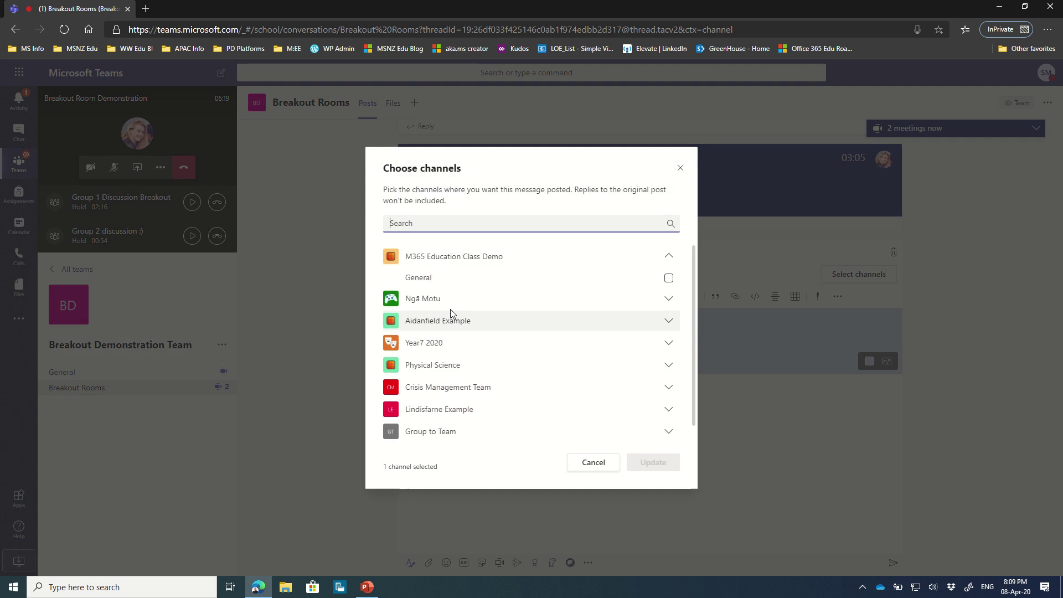
scroll(424, 412, "down", 1)
left_click(423, 432)
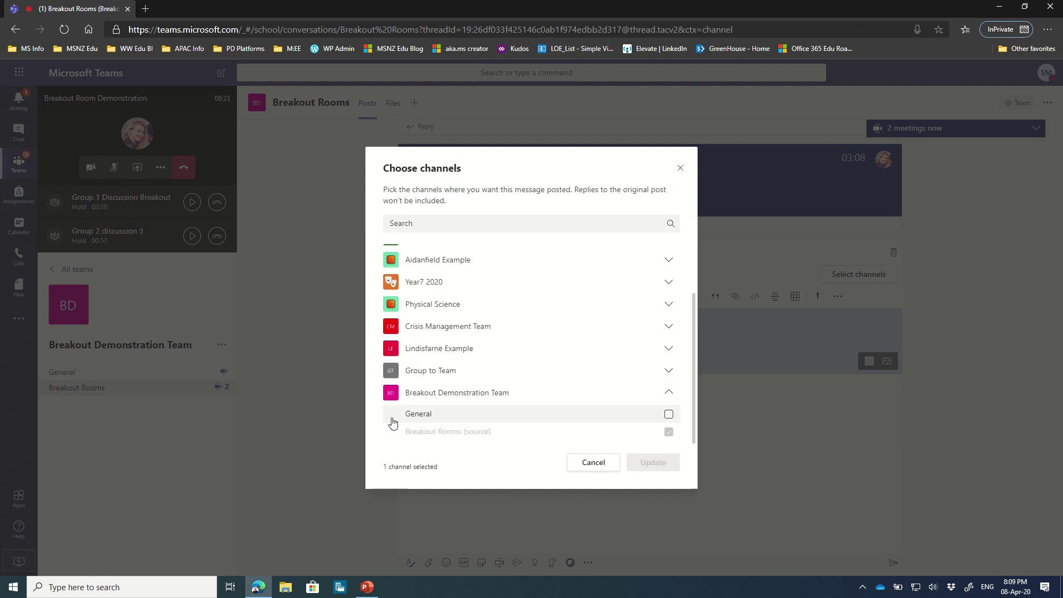
left_click(668, 414)
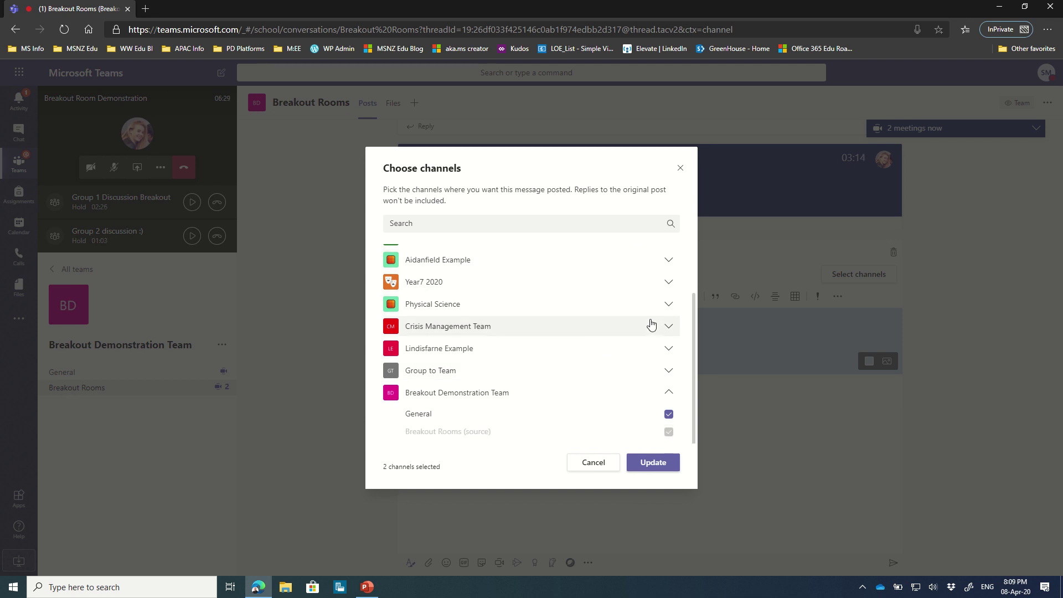
left_click(665, 327)
left_click(498, 347)
left_click(634, 464)
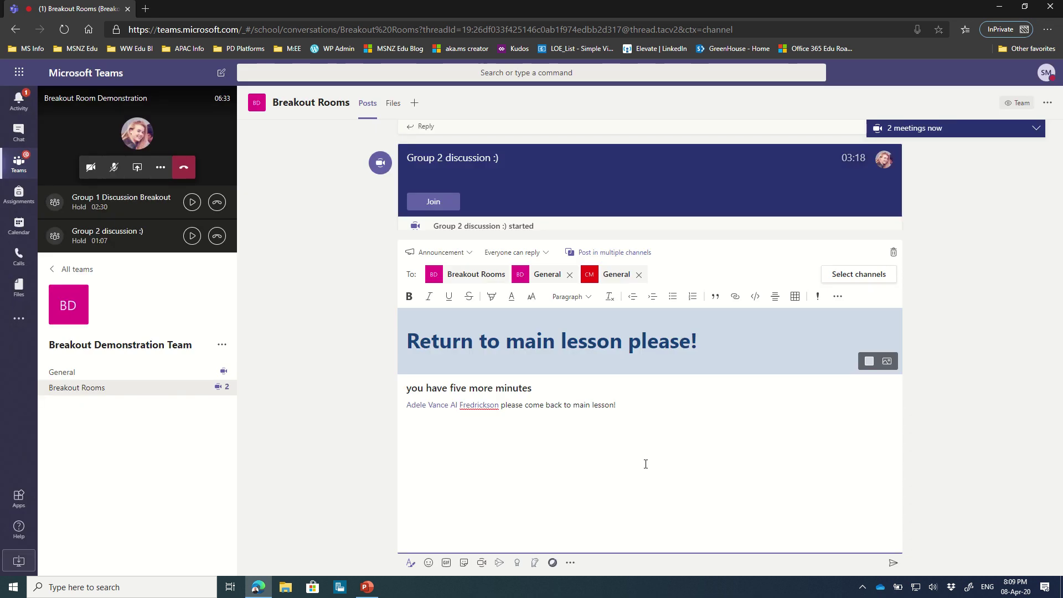
Post the announcement and view its copy in the Breakout Demonstration Team's General channel
left_click(892, 562)
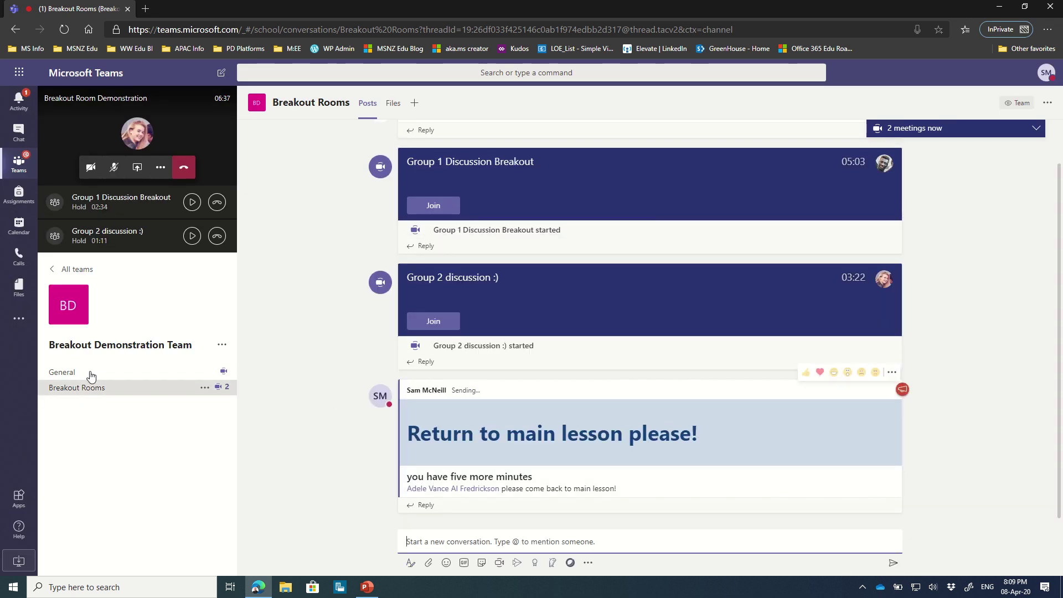
left_click(89, 373)
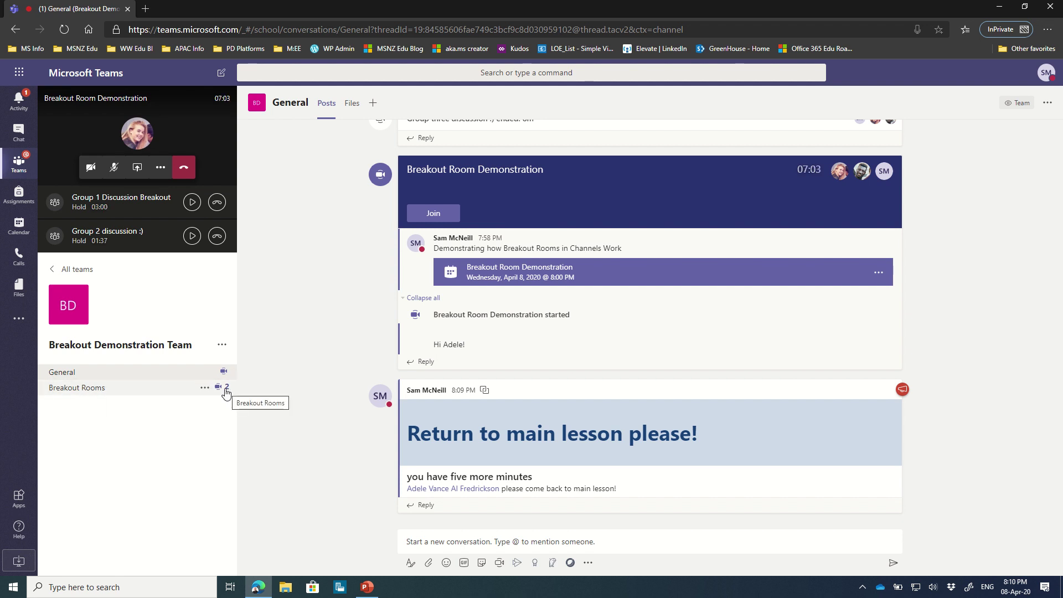
Create a standard channel named "Group 1 Breakout Room" in Breakout Demonstration Team
left_click(221, 346)
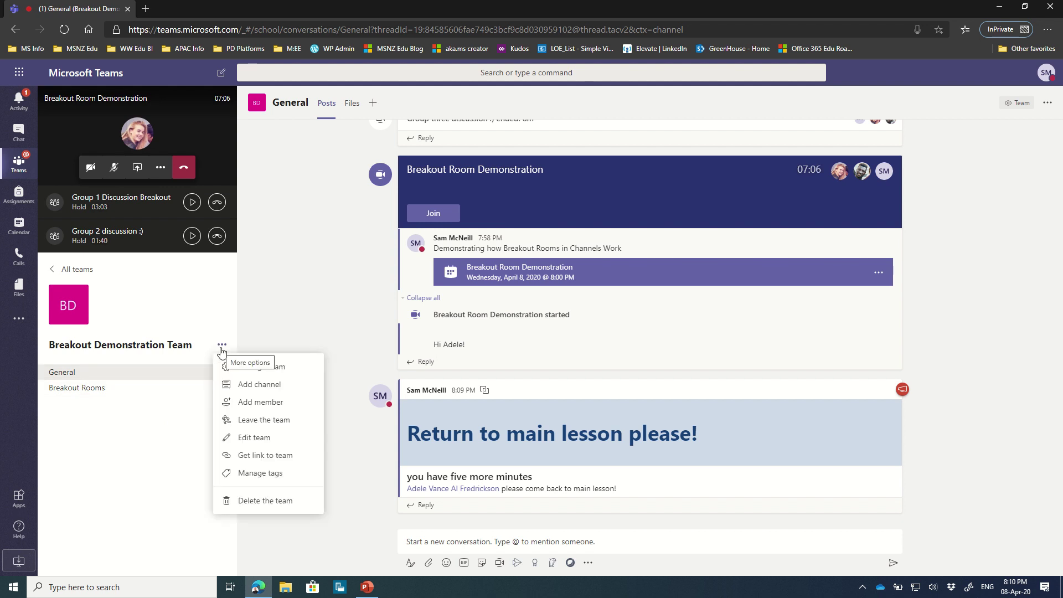
left_click(285, 390)
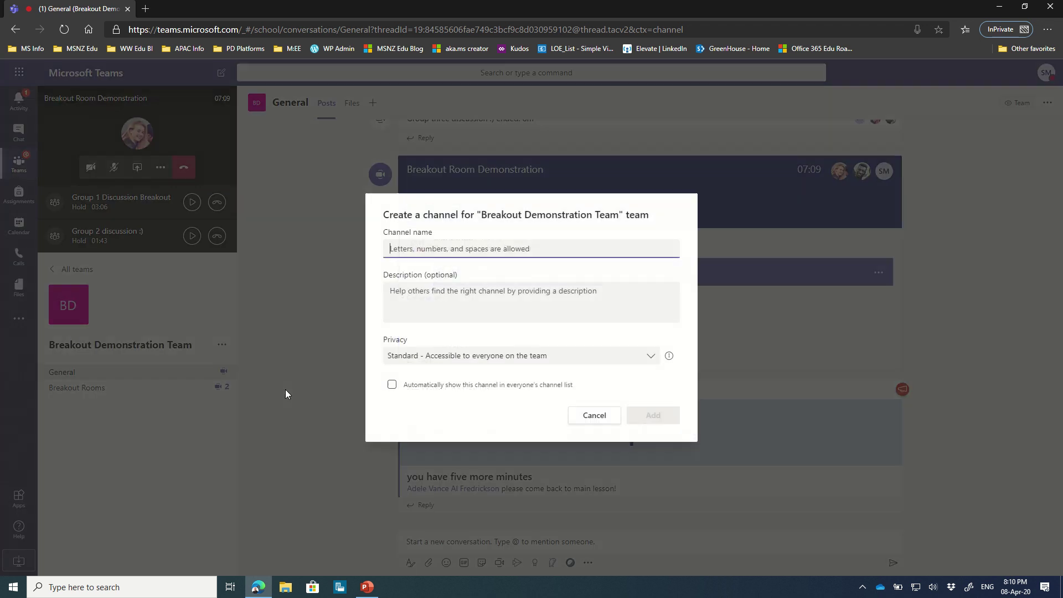
type("Group 1 Breakout Room")
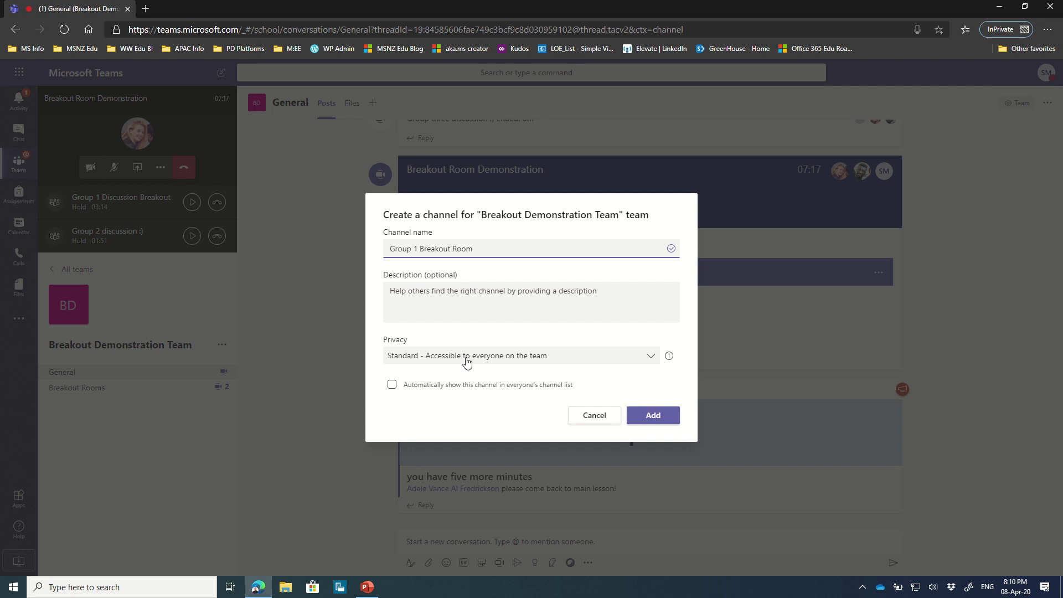
left_click(466, 361)
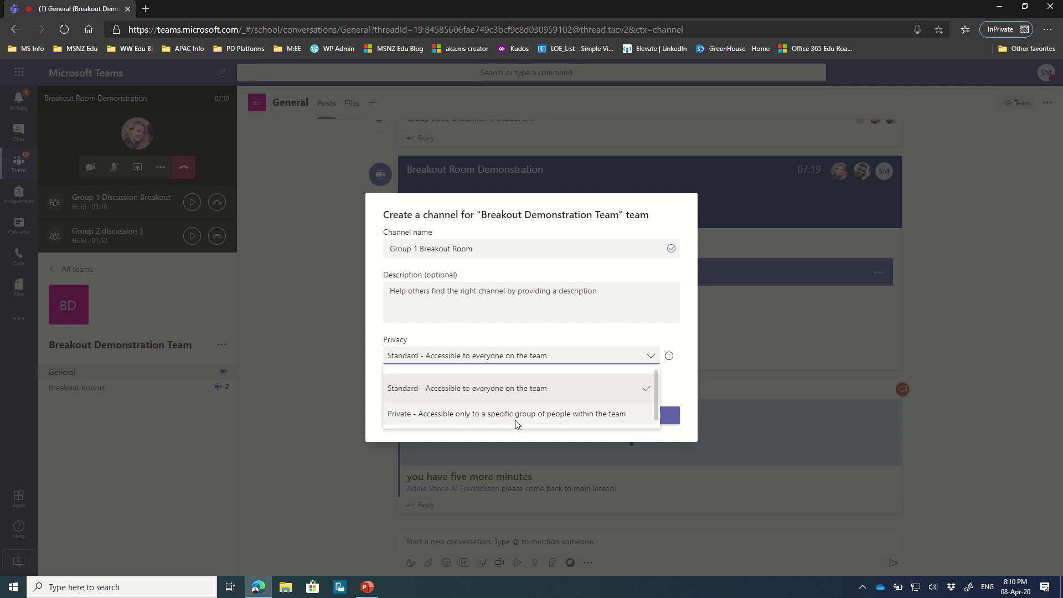
left_click(530, 391)
left_click(642, 418)
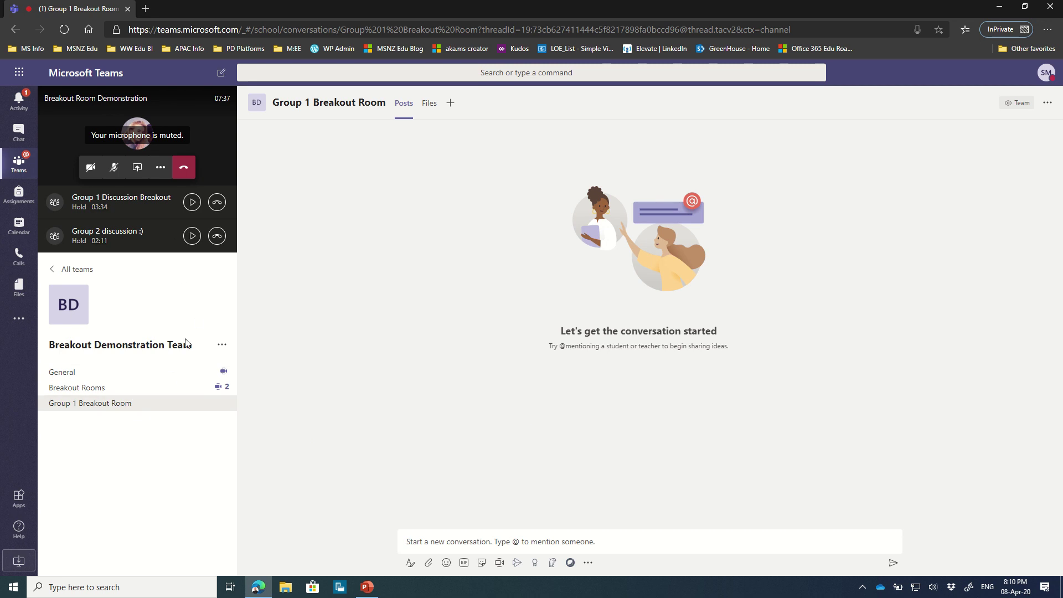
Create a second standard channel named "Group 2 Breakout Room" in Breakout Demonstration Team
left_click(221, 352)
left_click(259, 383)
type("Group ")
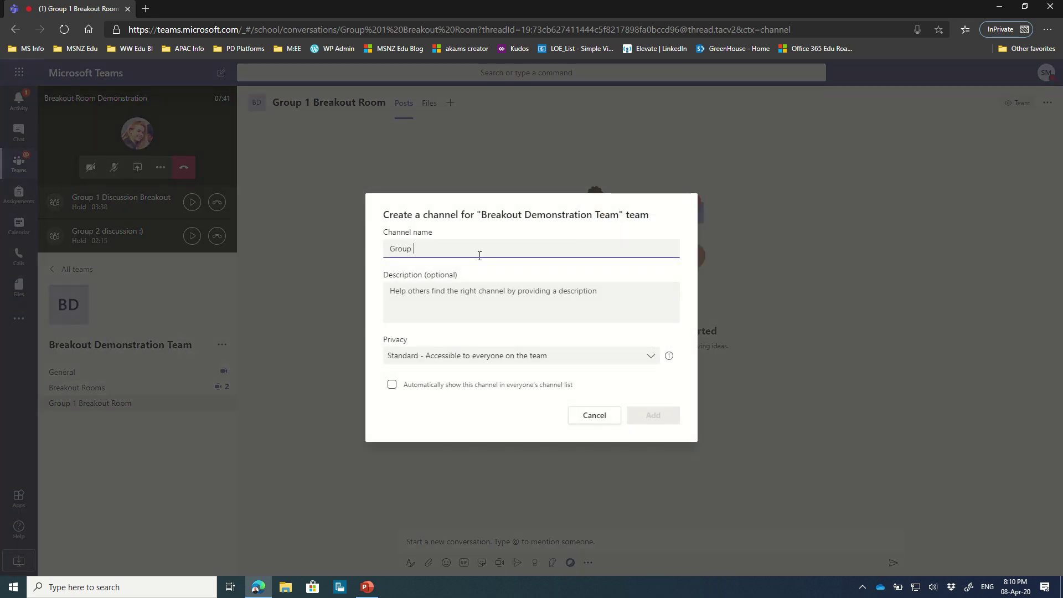
type("2 Grewak")
type("t Room")
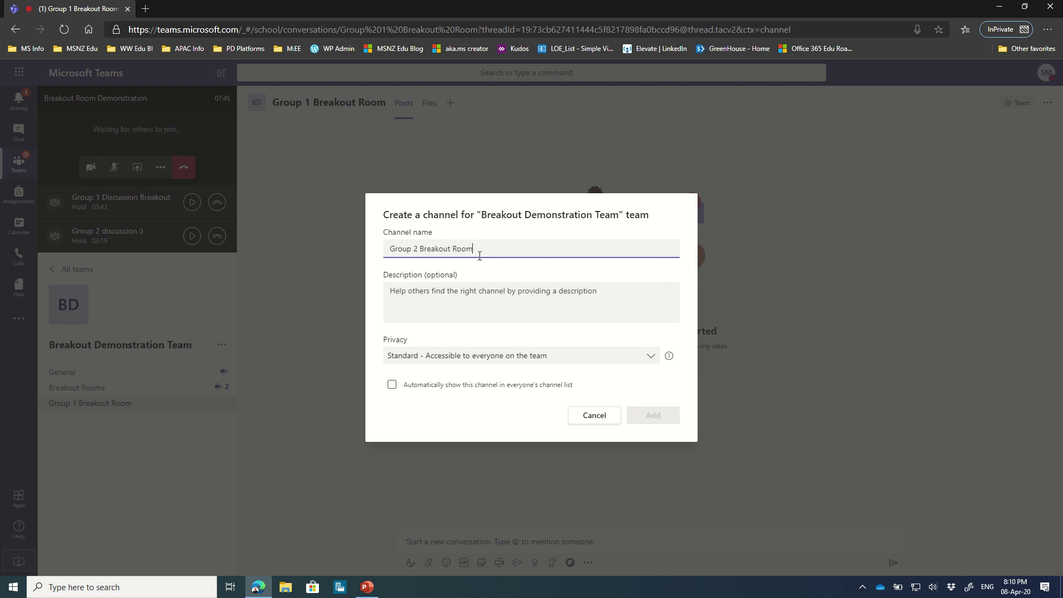
left_click(656, 411)
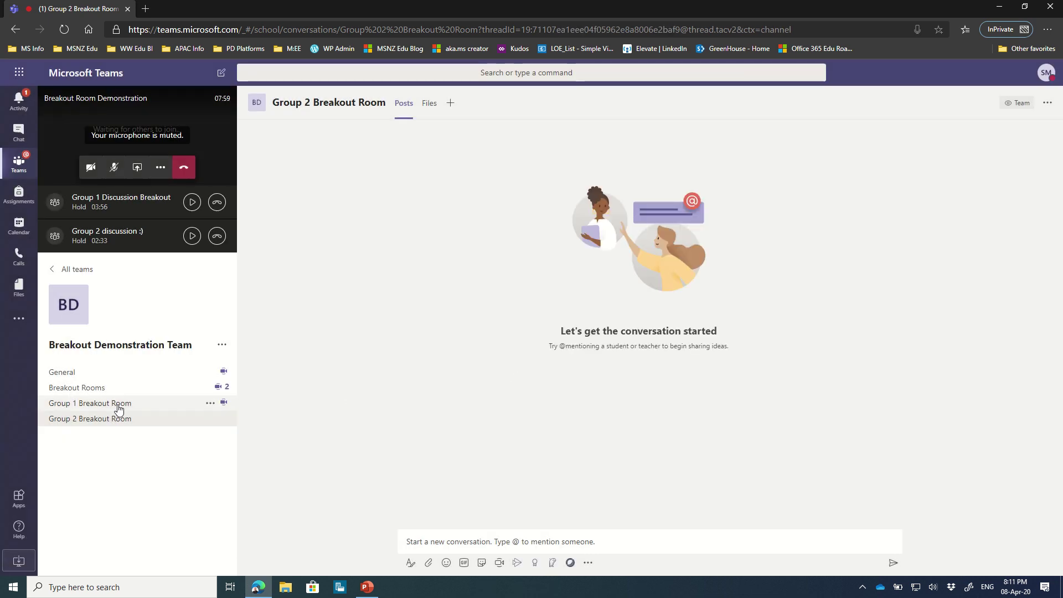
Compare the active meeting in the Group 1 Breakout Room channel with the meetings in the Breakout Rooms channel
left_click(105, 409)
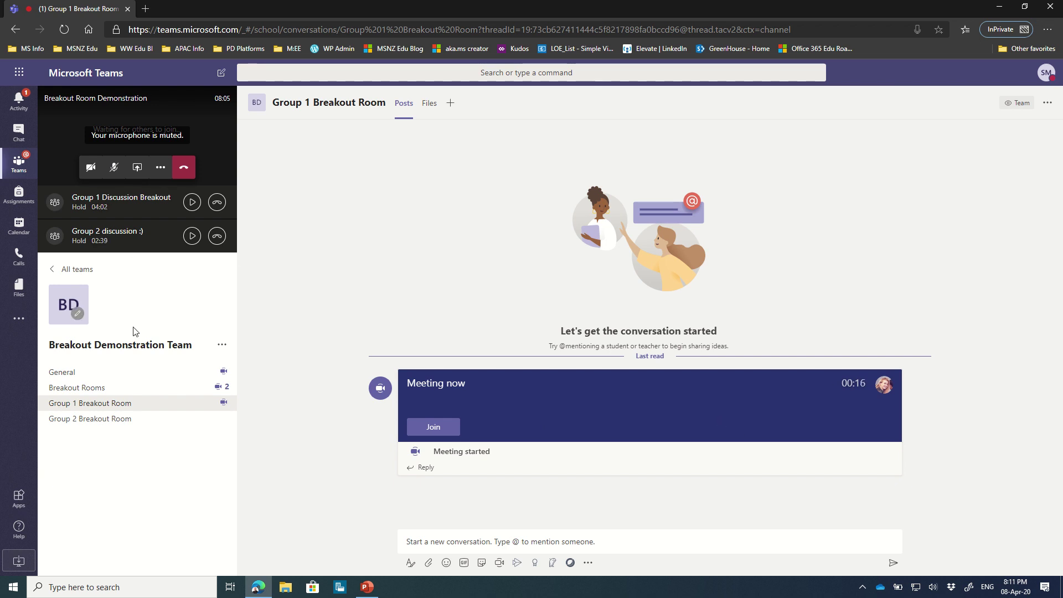
left_click(150, 391)
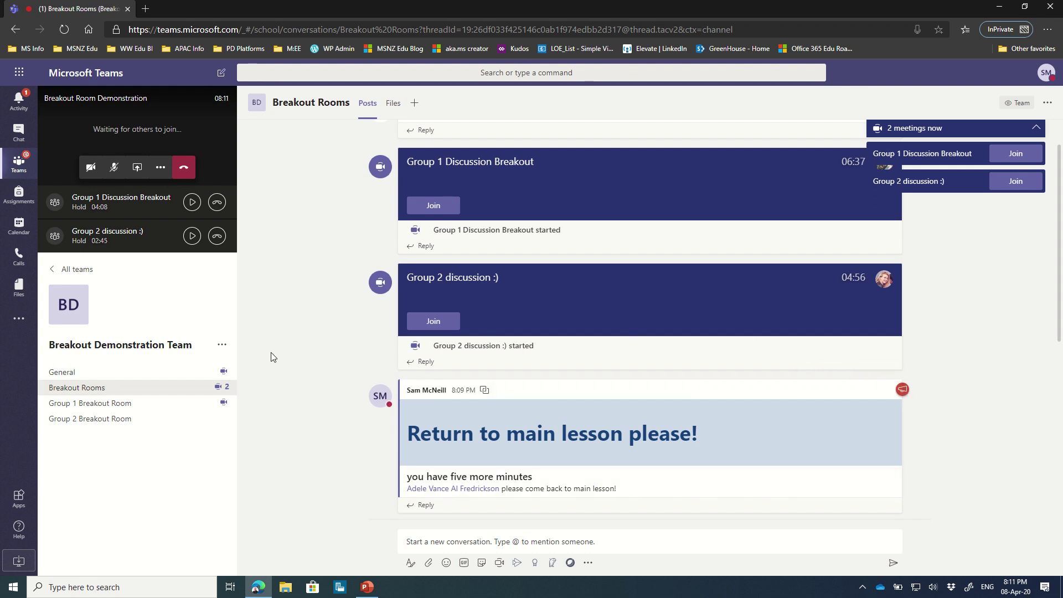
left_click(202, 403)
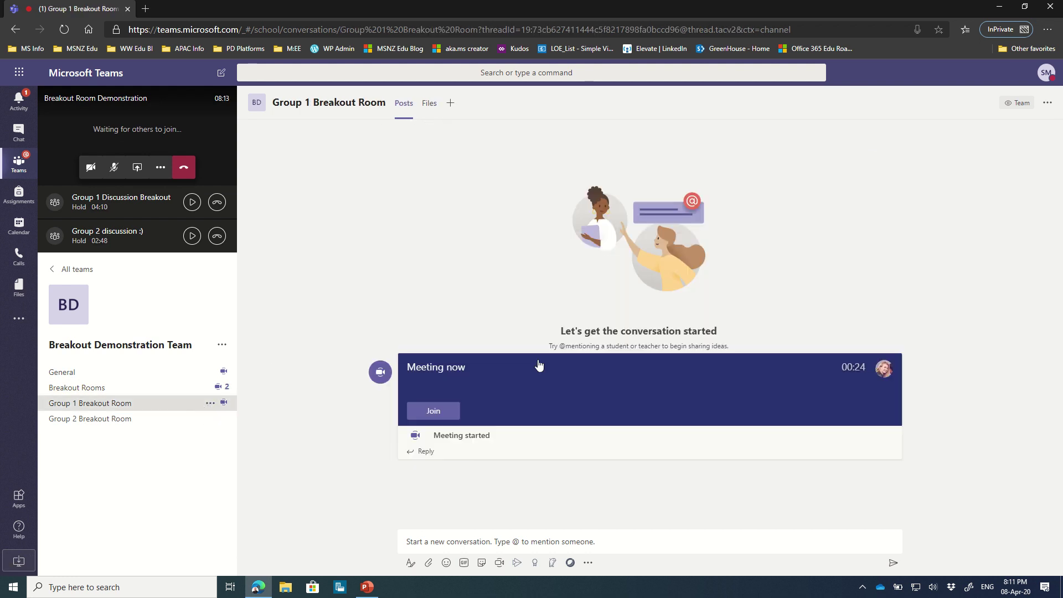
mouse_move(886, 370)
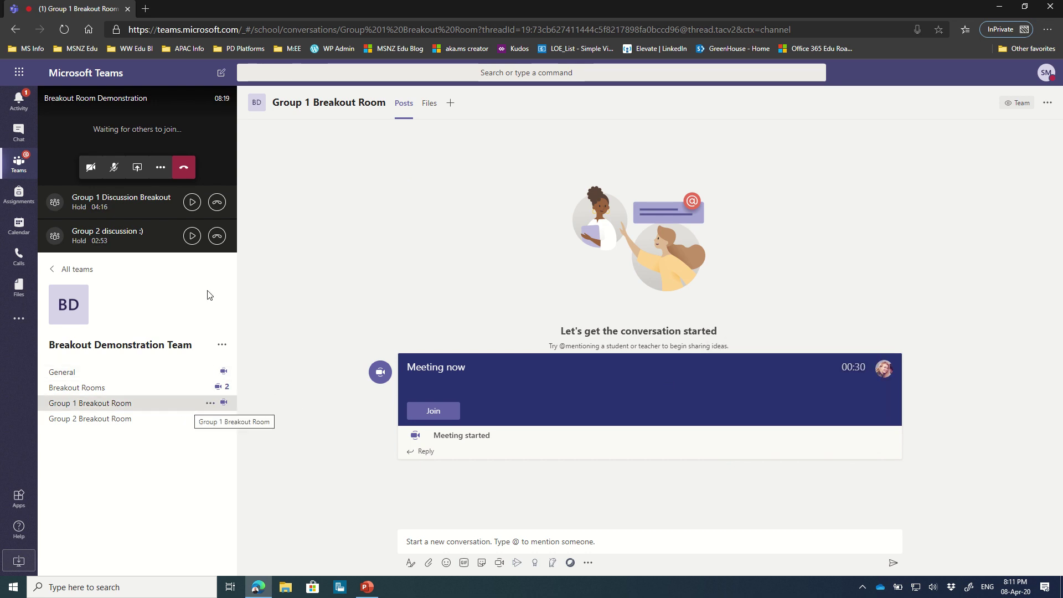
Leave the held Group 1 and Group 2 discussion calls and the main Breakout Room Demonstration call
left_click(217, 202)
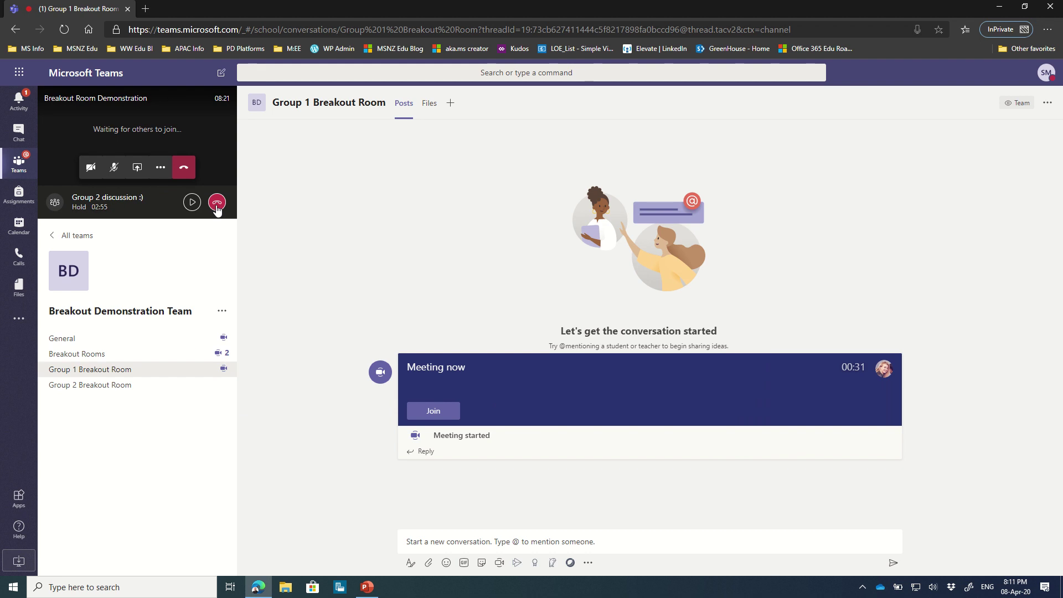
left_click(217, 202)
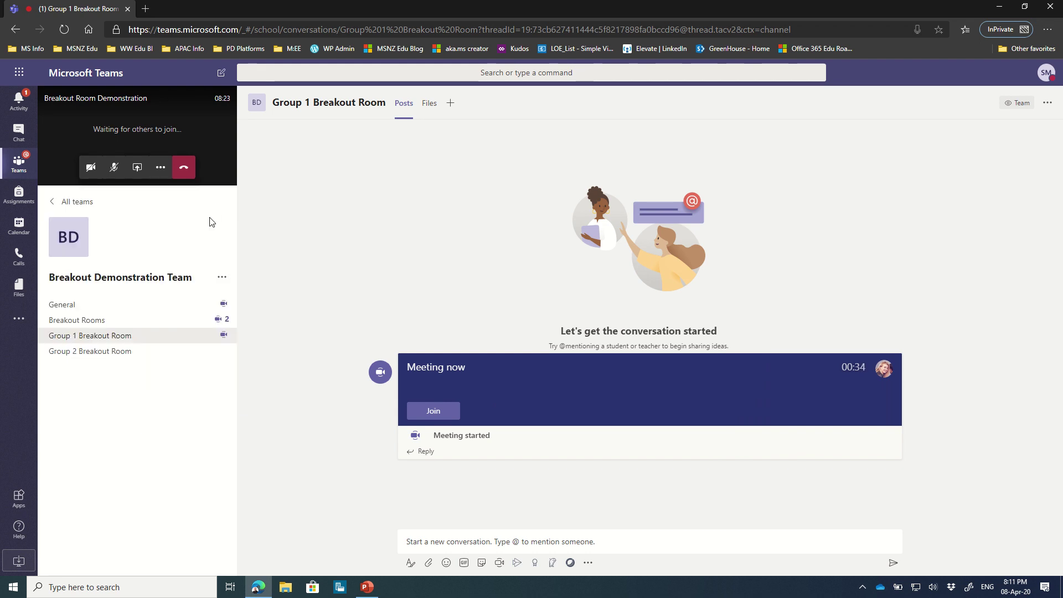
left_click(185, 169)
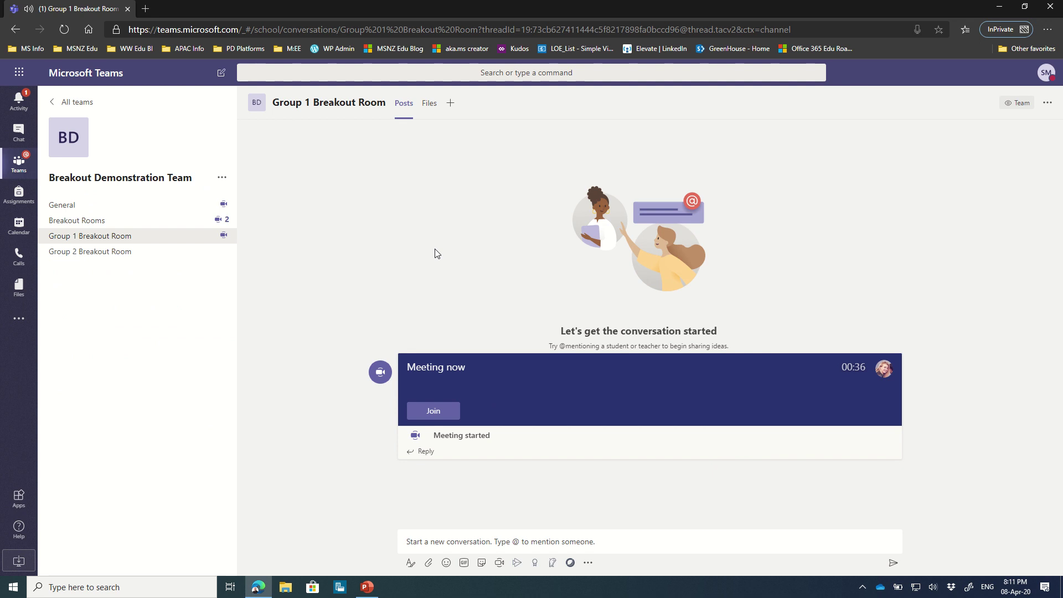